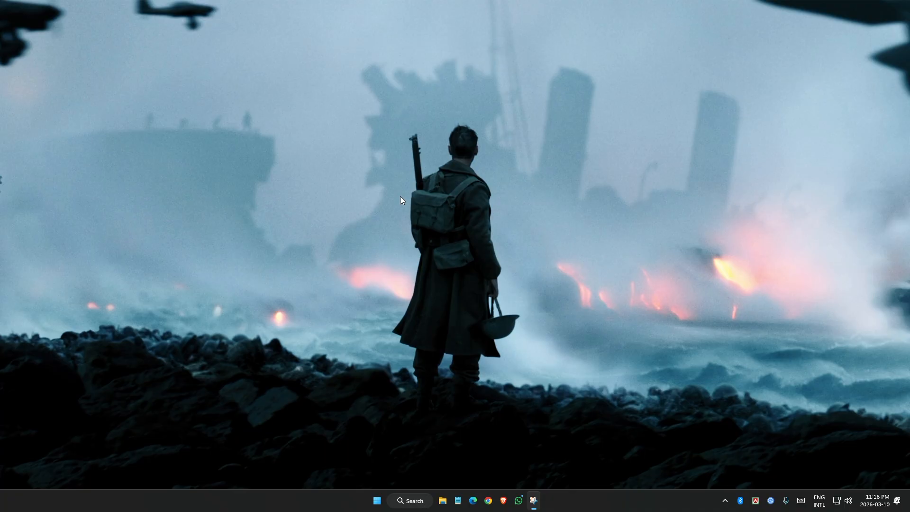
Search Edge for 'xampp download' and download the XAMPP 8.2.12 64-bit Windows installer from Apache Friends
left_click(476, 498)
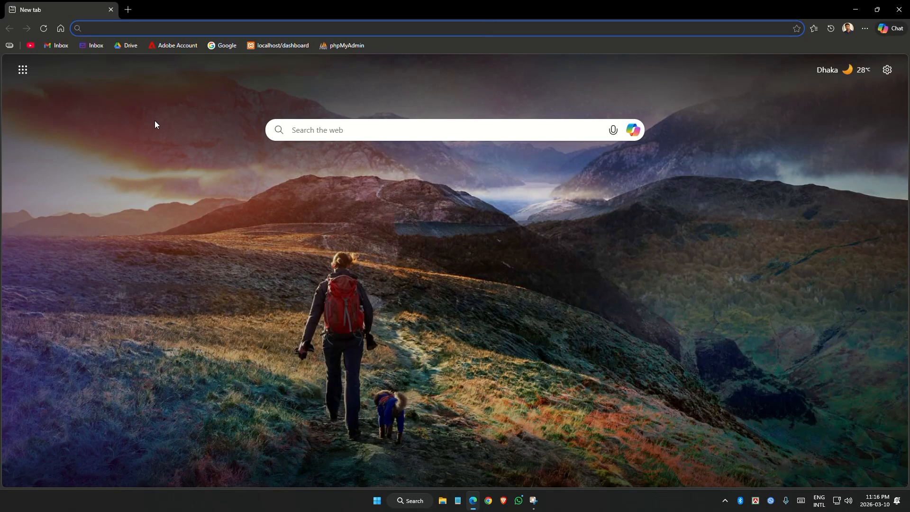
type("xampp download")
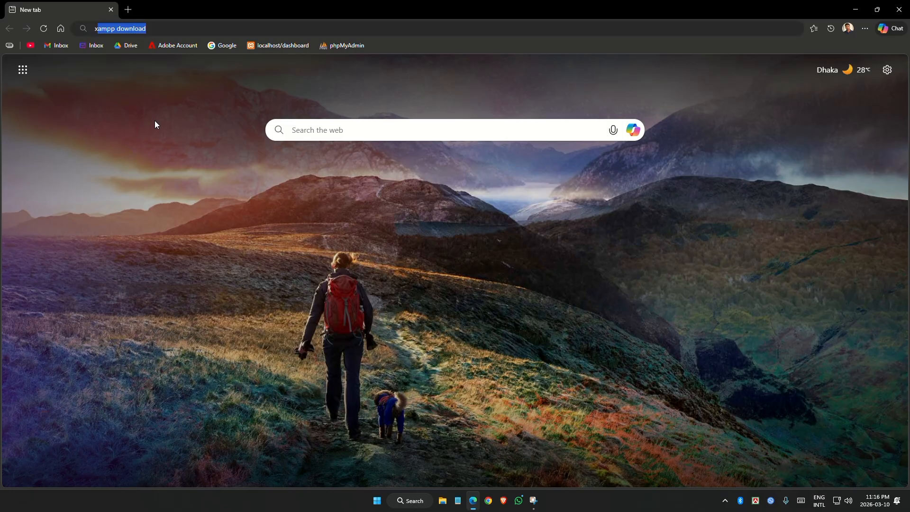
type("xampp")
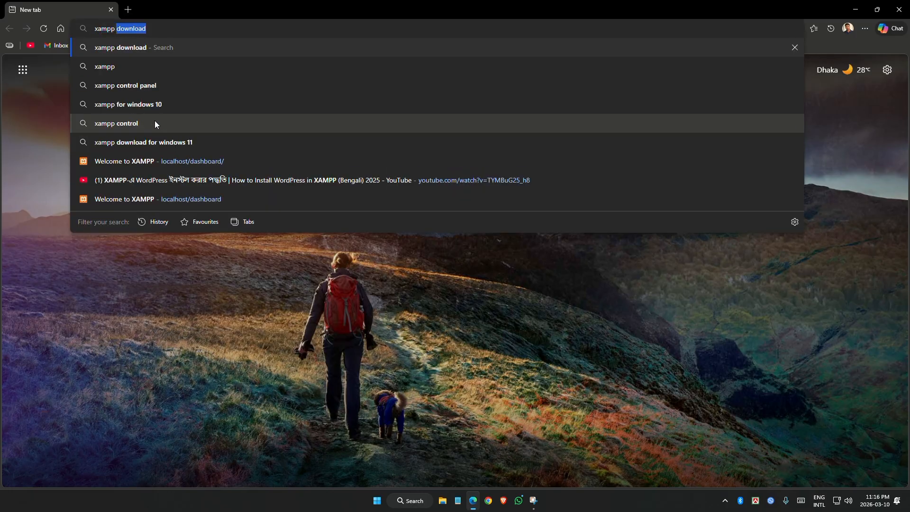
key("Return")
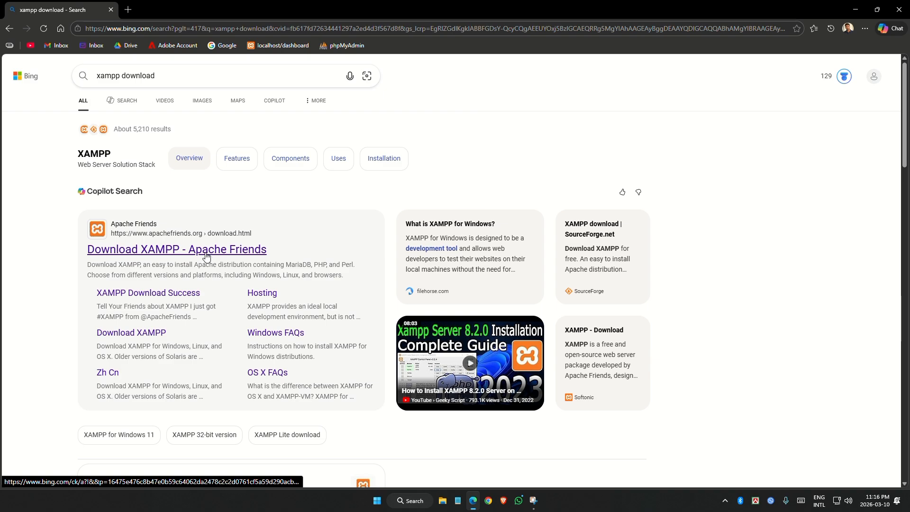
left_click(206, 256)
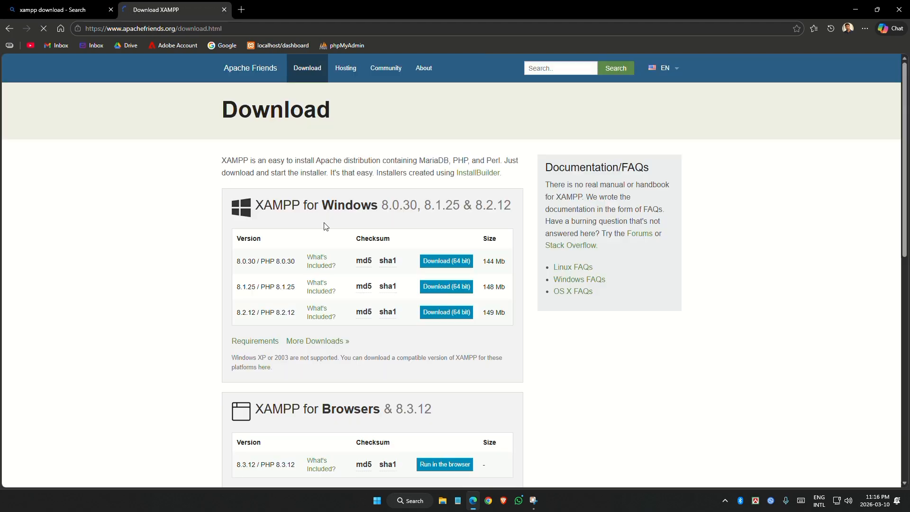
left_click(454, 312)
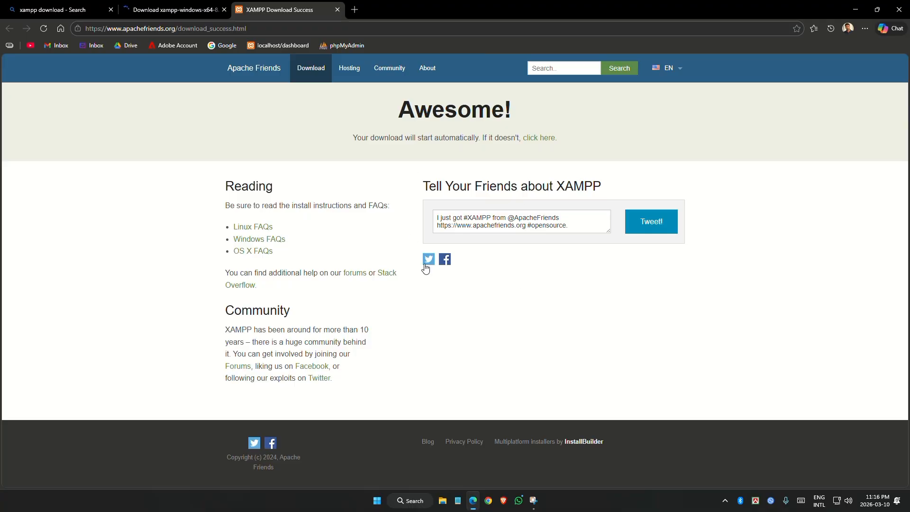
left_click(188, 3)
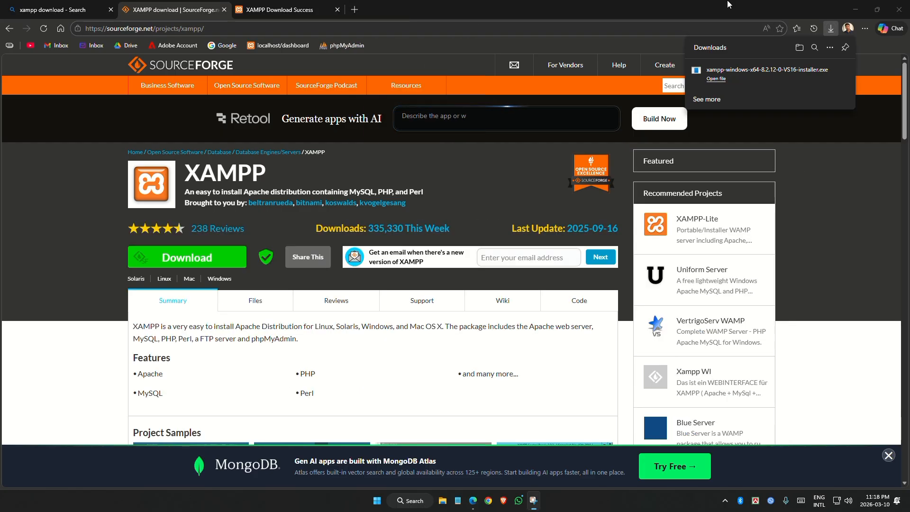
Run the downloaded XAMPP installer from its folder as administrator, accepting the UAC warning
left_click(829, 71)
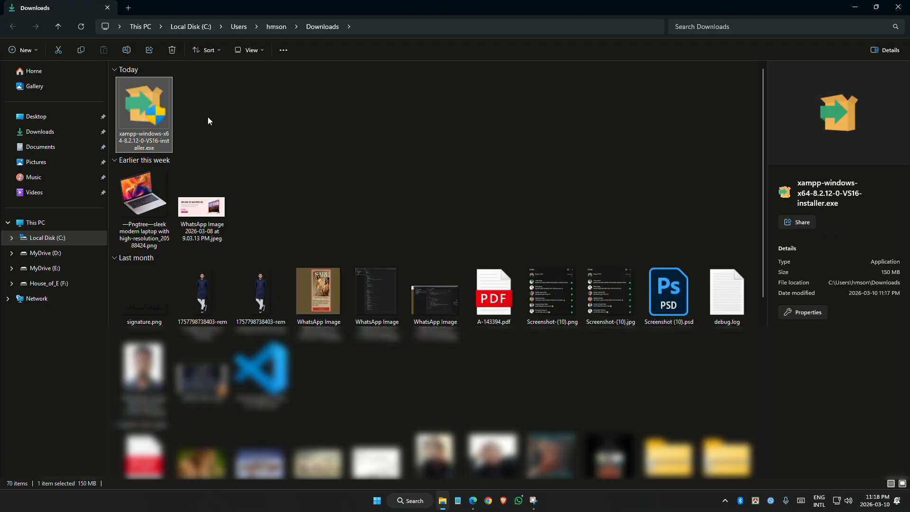
right_click(146, 112)
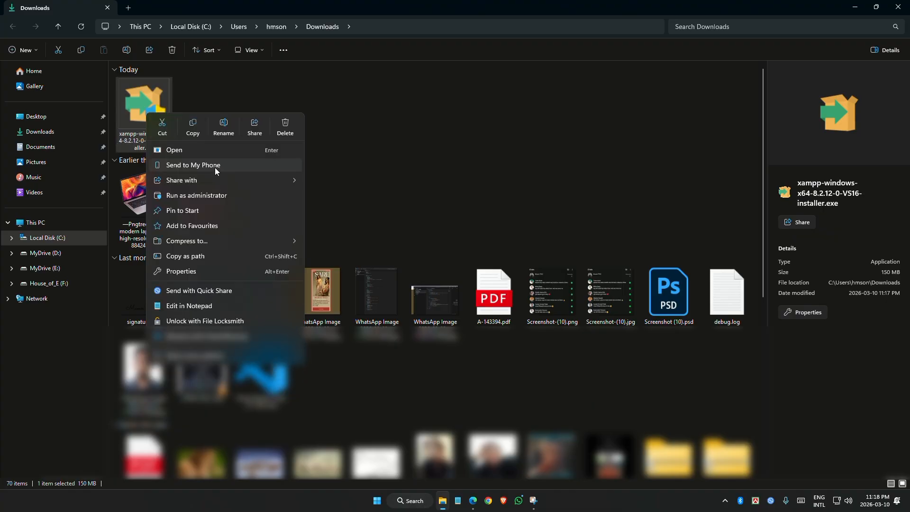
left_click(215, 195)
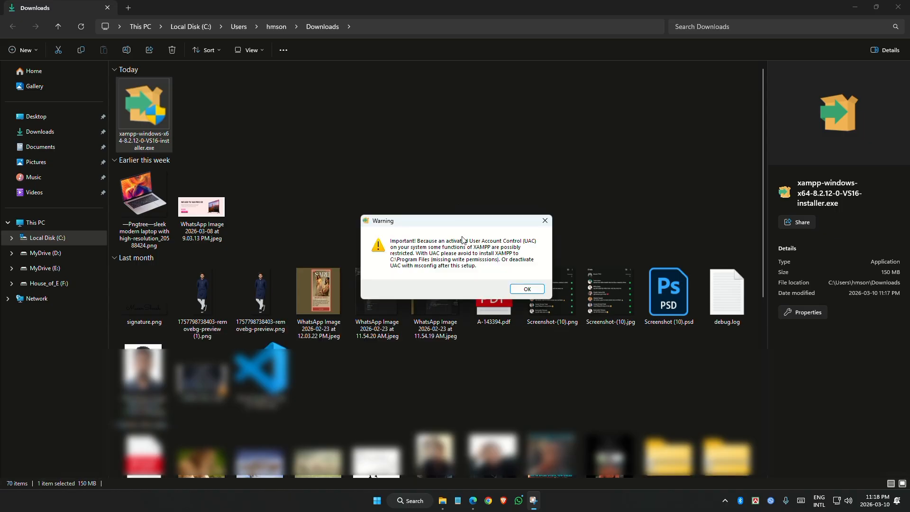
left_click(528, 292)
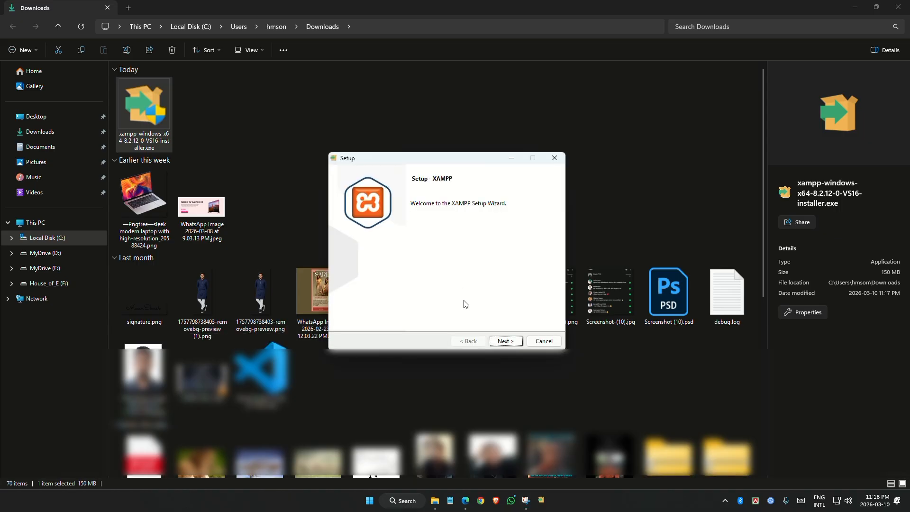
Install XAMPP into C:\xampp with the default components and language
left_click(498, 342)
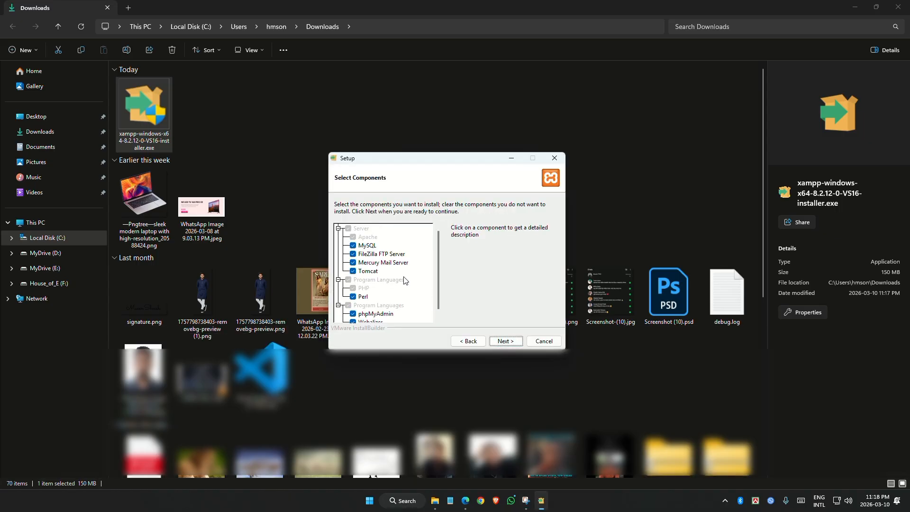
left_click(506, 341)
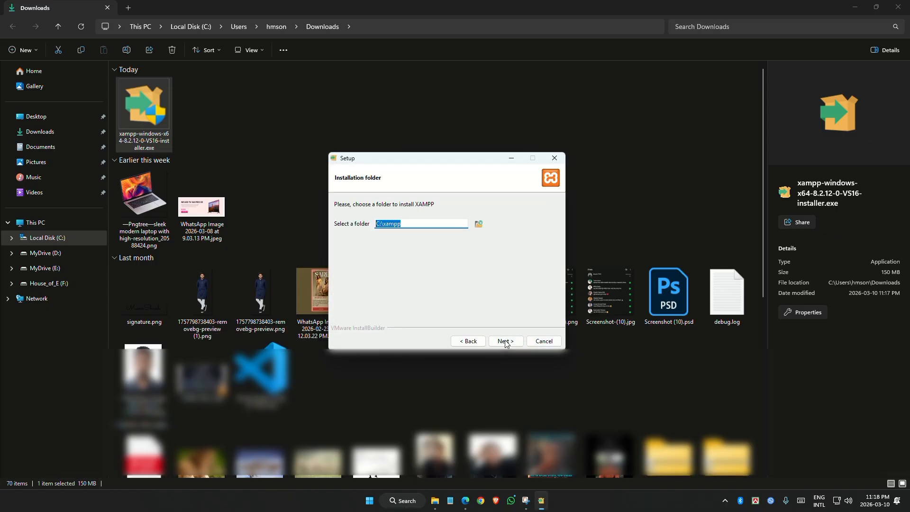
left_click(403, 223)
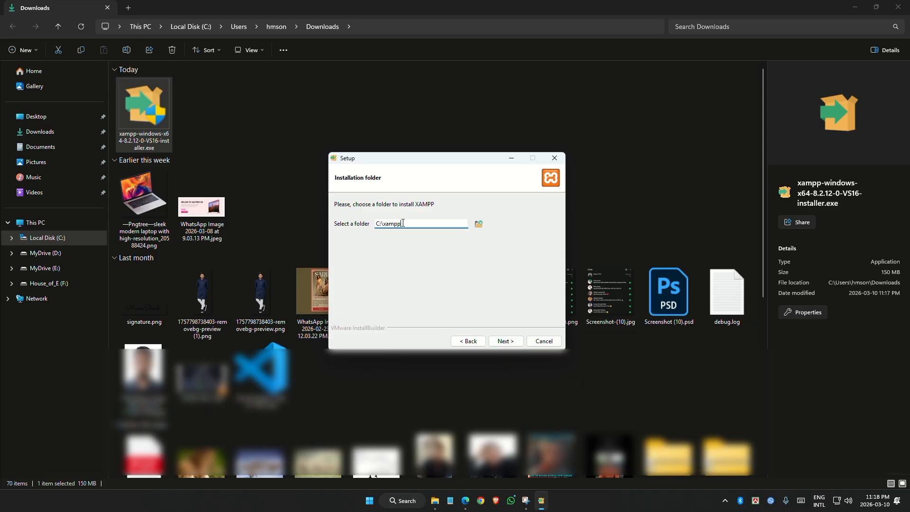
left_click(512, 341)
left_click(511, 343)
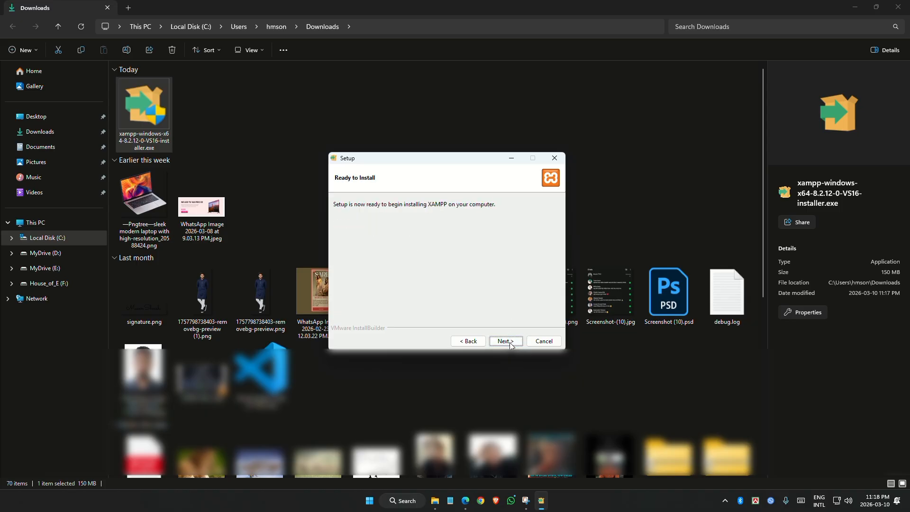
left_click(505, 341)
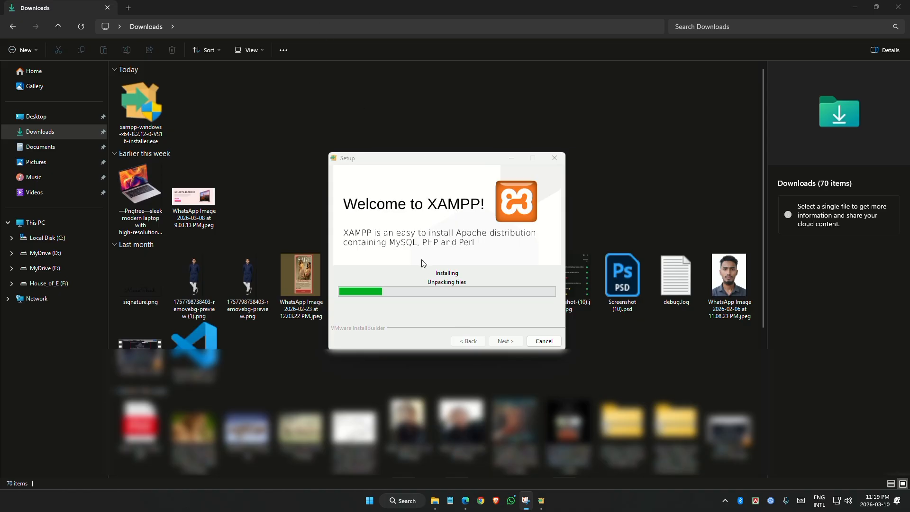
left_click(465, 501)
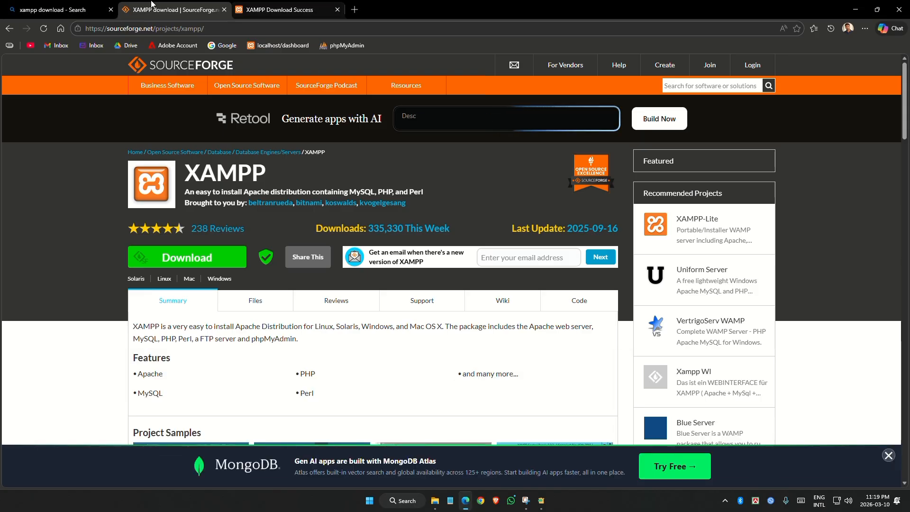
Search Bing for 'wordpress org'
left_click(66, 9)
left_click(141, 71)
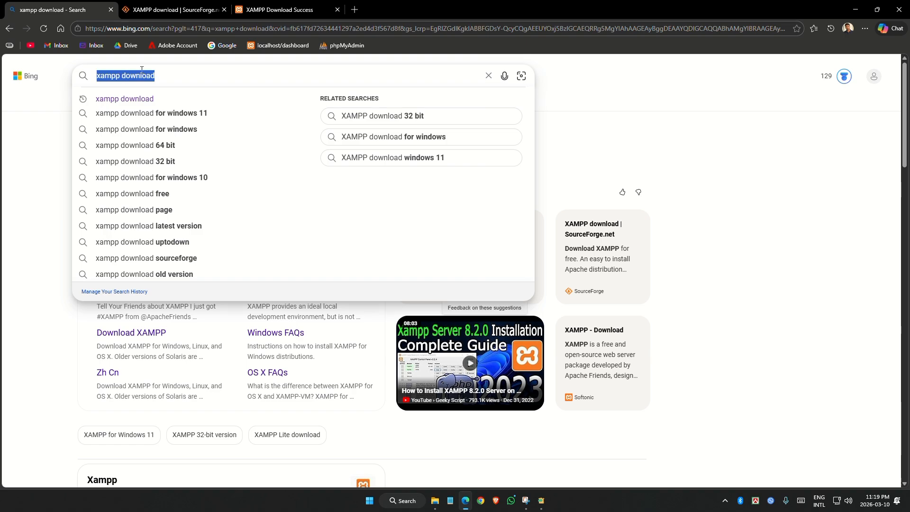
type("word")
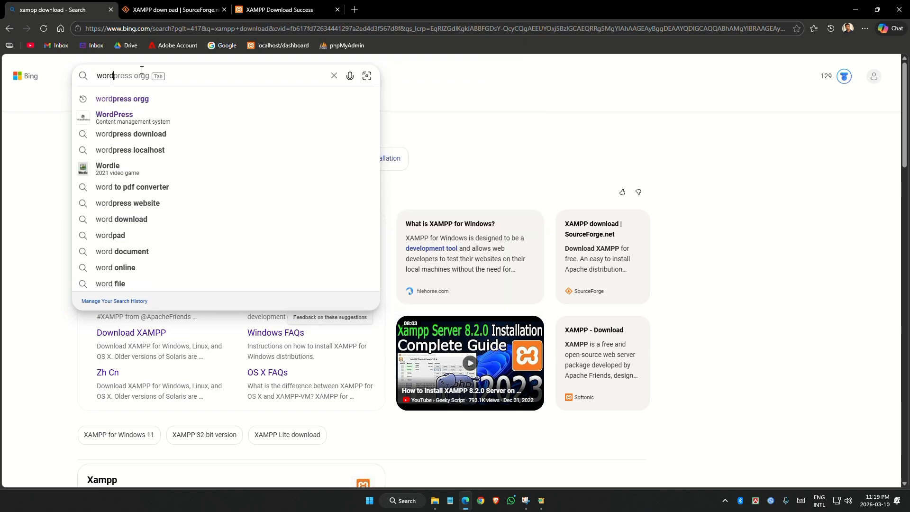
type("press ")
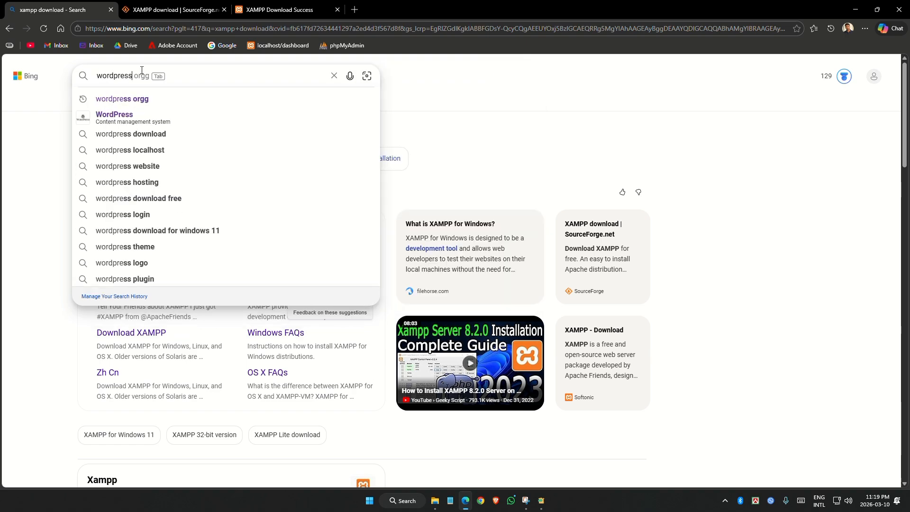
type("org")
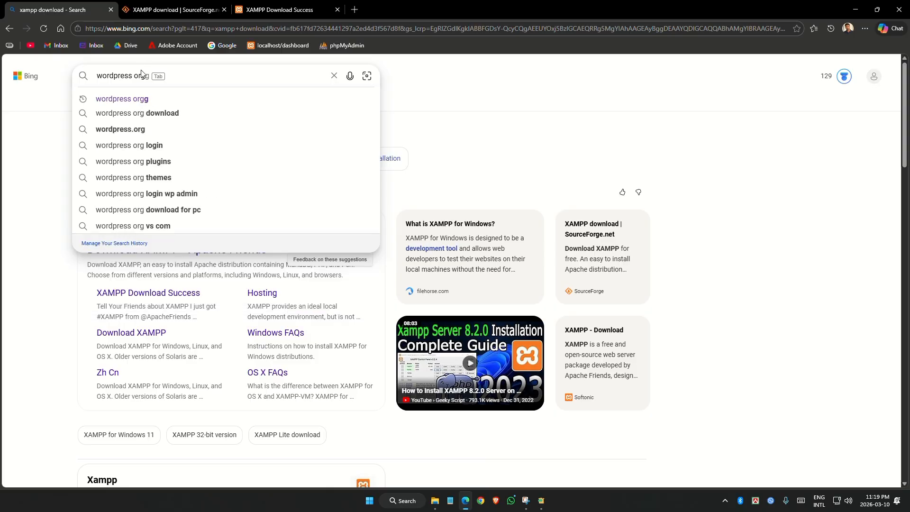
key("Return")
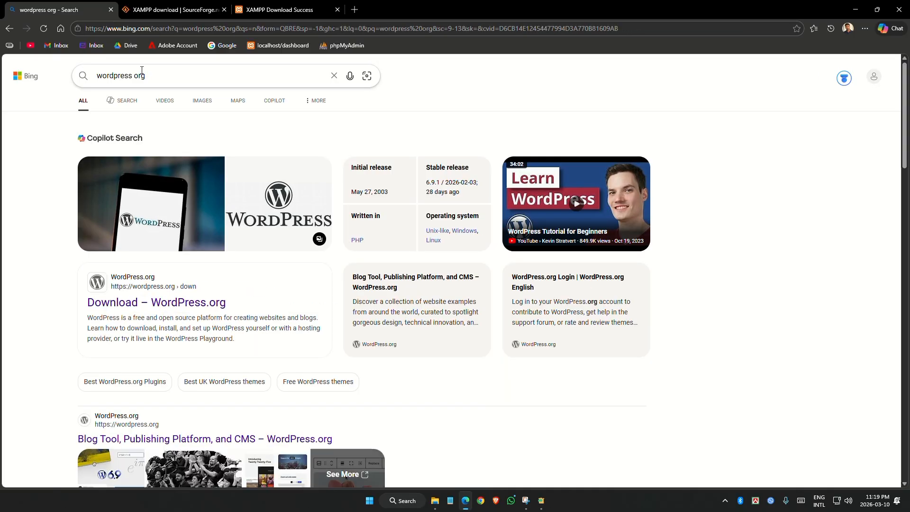
Download WordPress 6.9.2 from the WordPress.org download page and open the Downloads folder
middle_click(177, 304)
left_click(209, 5)
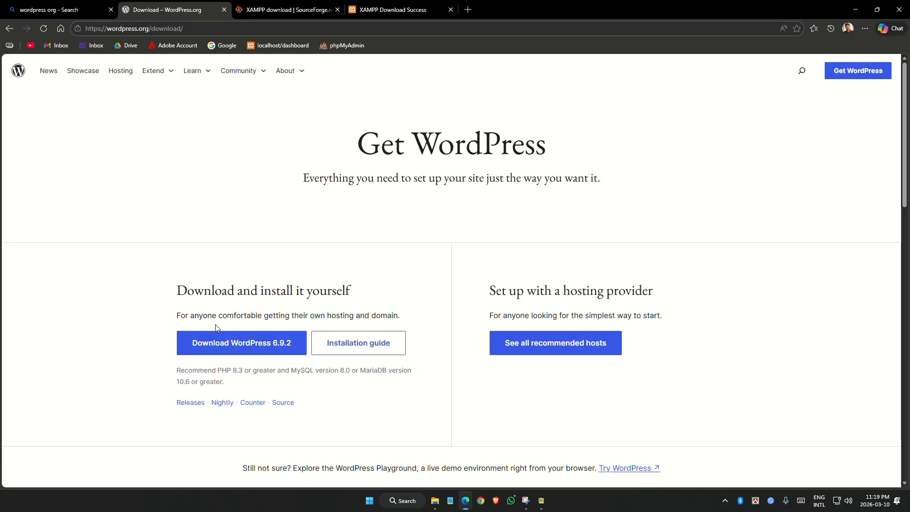
left_click(258, 346)
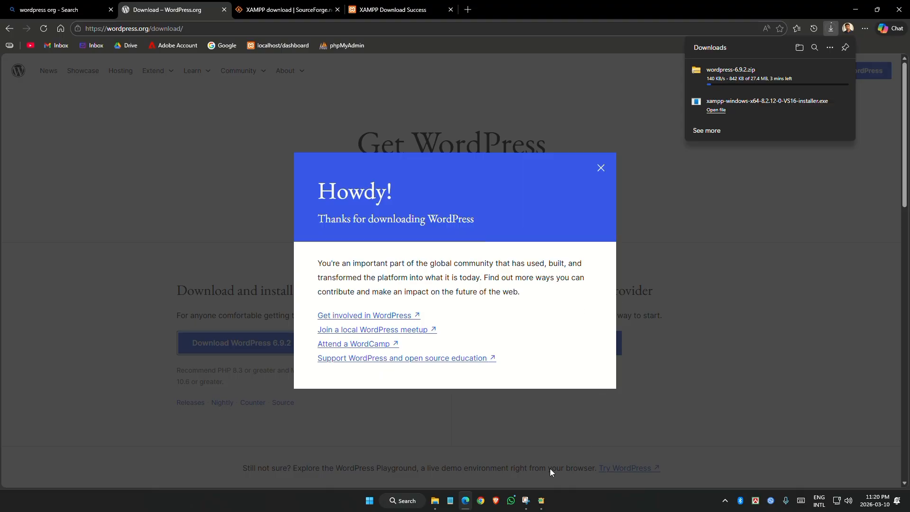
left_click(542, 501)
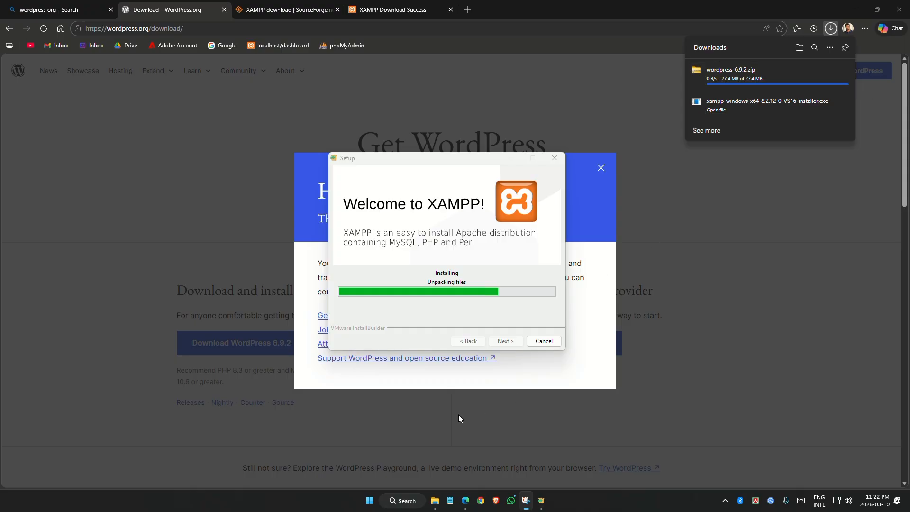
left_click(434, 500)
Extract wordpress-6.9.2.zip into a wordpress-6.9.2 folder in Downloads
left_click(78, 27)
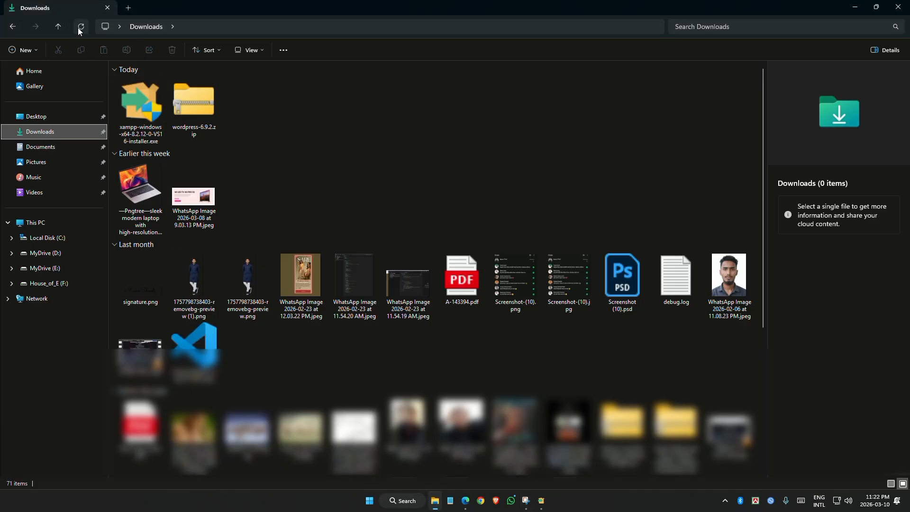
left_click(466, 500)
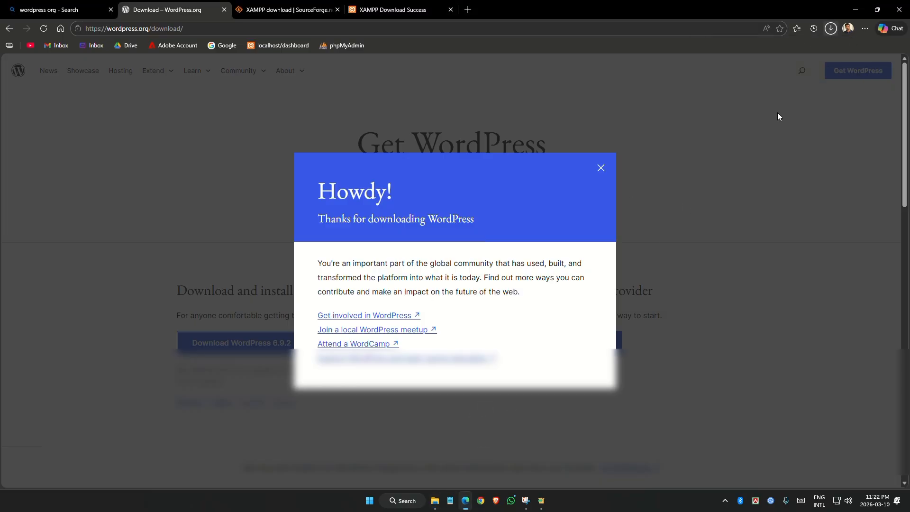
left_click(435, 500)
left_click(138, 110)
right_click(138, 110)
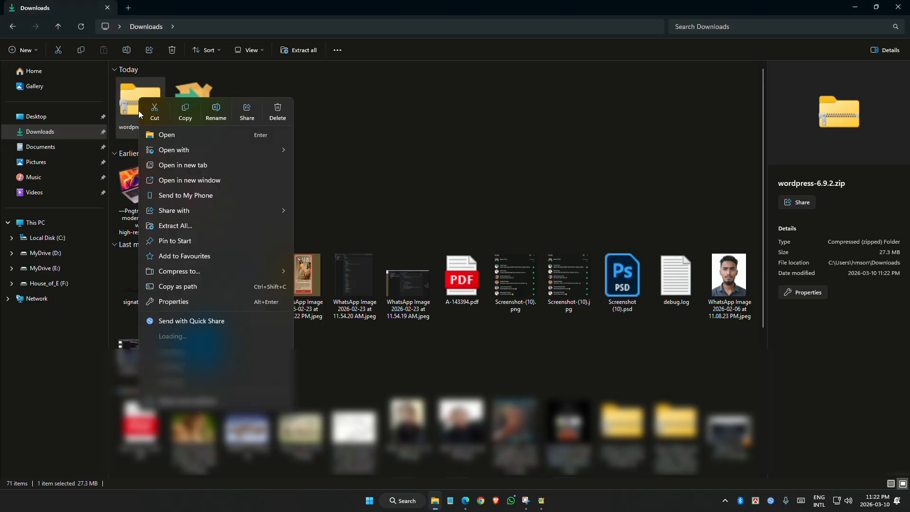
left_click(203, 228)
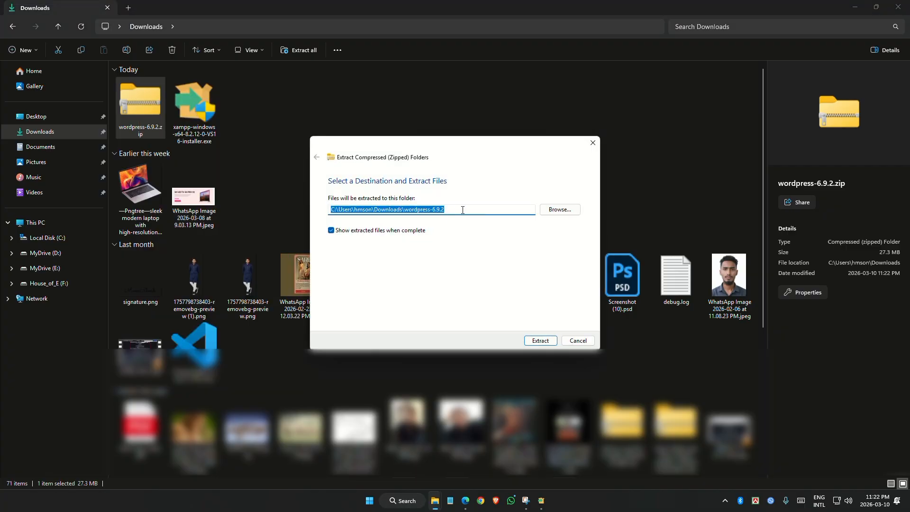
left_click(543, 340)
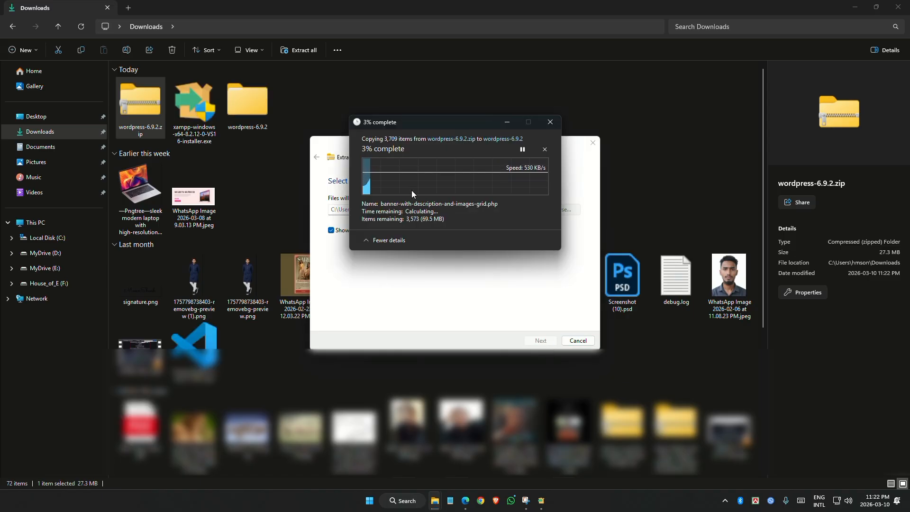
Move the XAMPP installer window aside to reveal the extraction progress
left_click(527, 502)
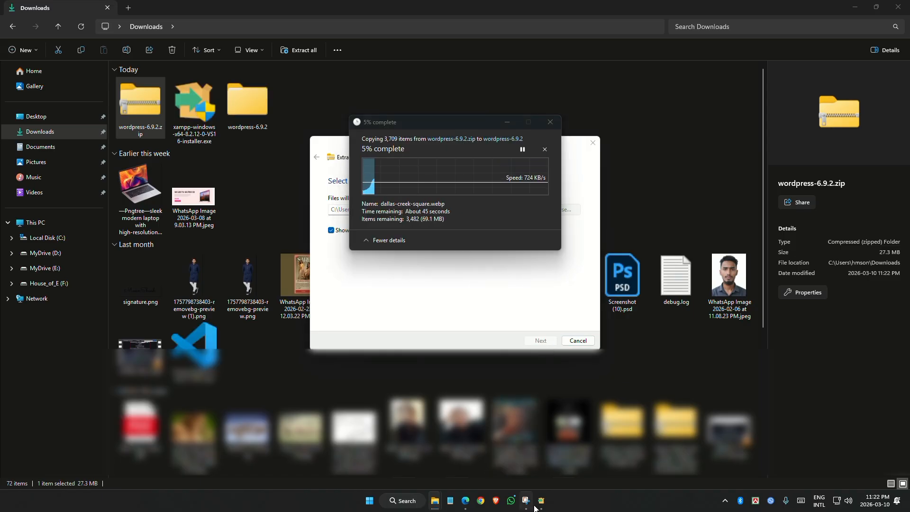
left_click(541, 502)
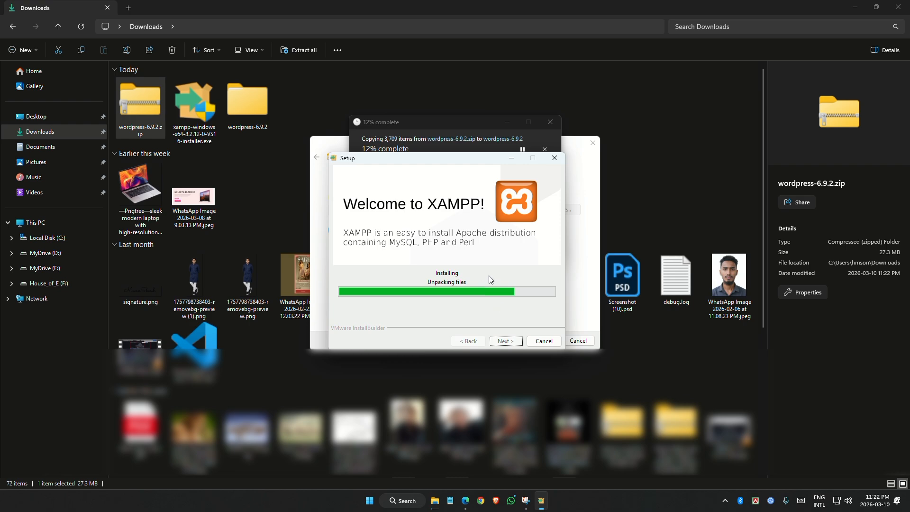
left_click_drag(456, 159, 563, 256)
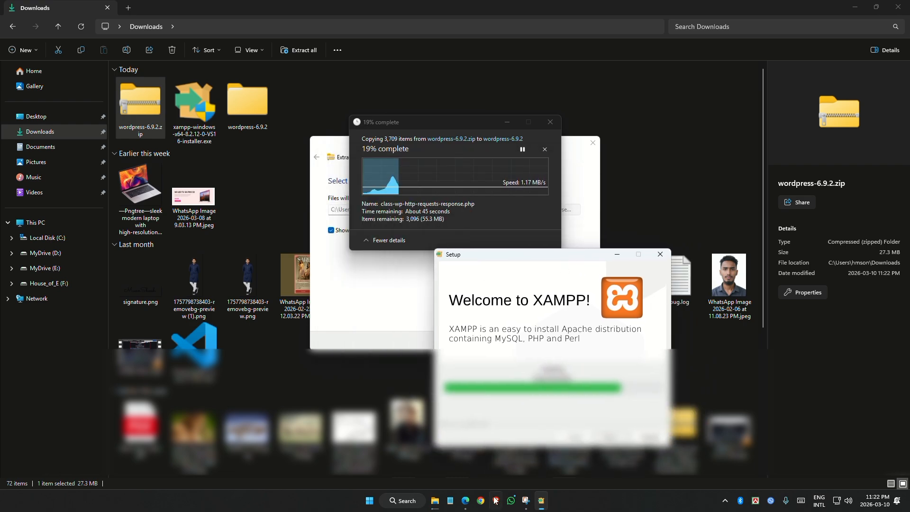
left_click(467, 501)
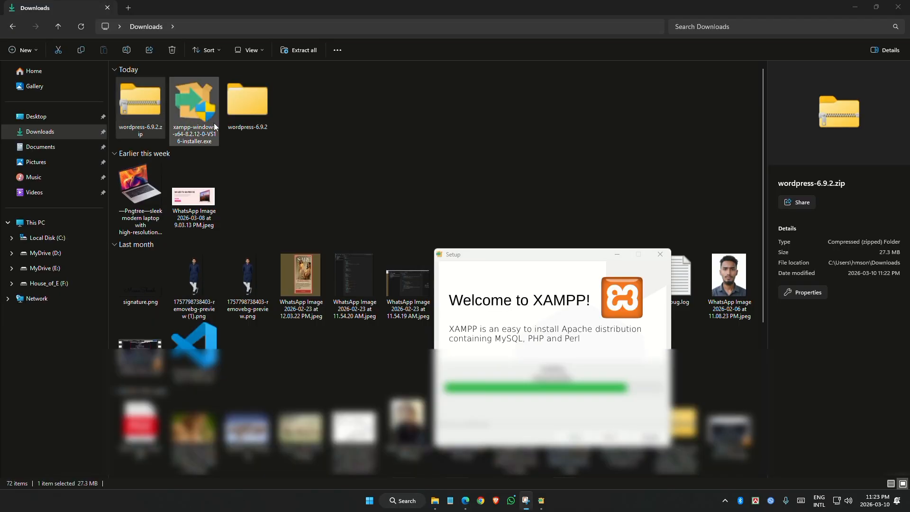
Open wordpress-6.9.2 > wordpress, select all its files, and finish the XAMPP installation
double_click(243, 118)
double_click(149, 96)
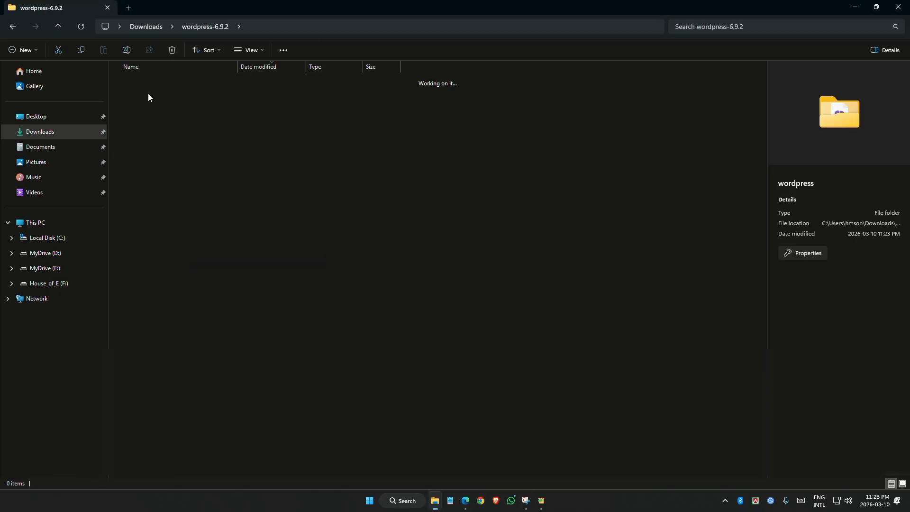
left_click_drag(291, 443, 192, 95)
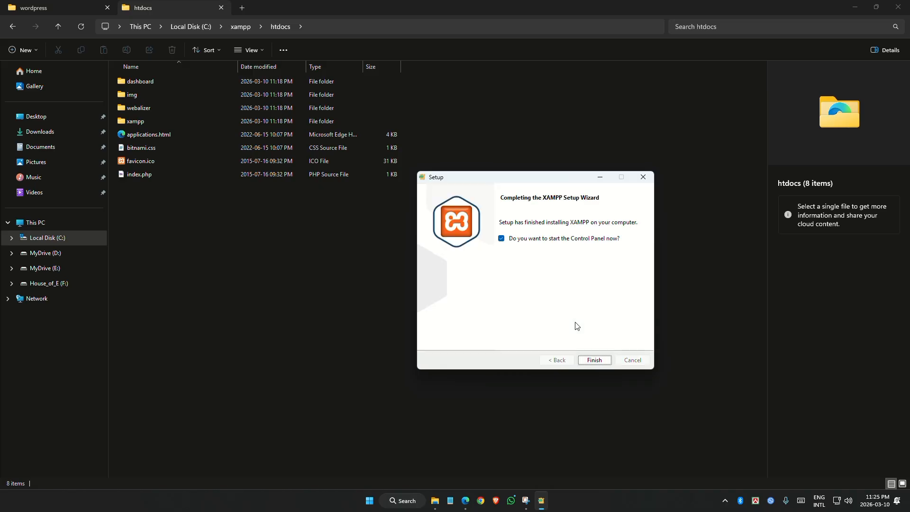
left_click(595, 360)
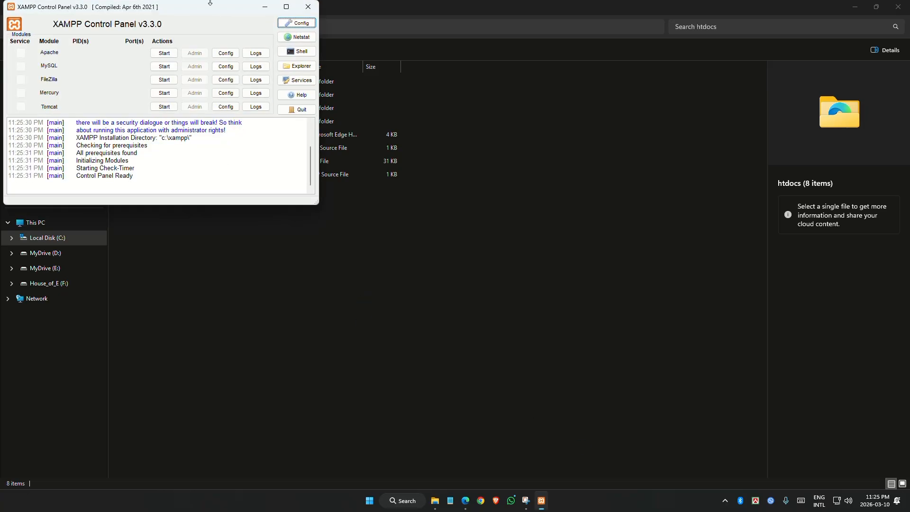
Close the control panel and relaunch XAMPP Control Panel from Windows search, centred on screen
left_click_drag(207, 9, 435, 161)
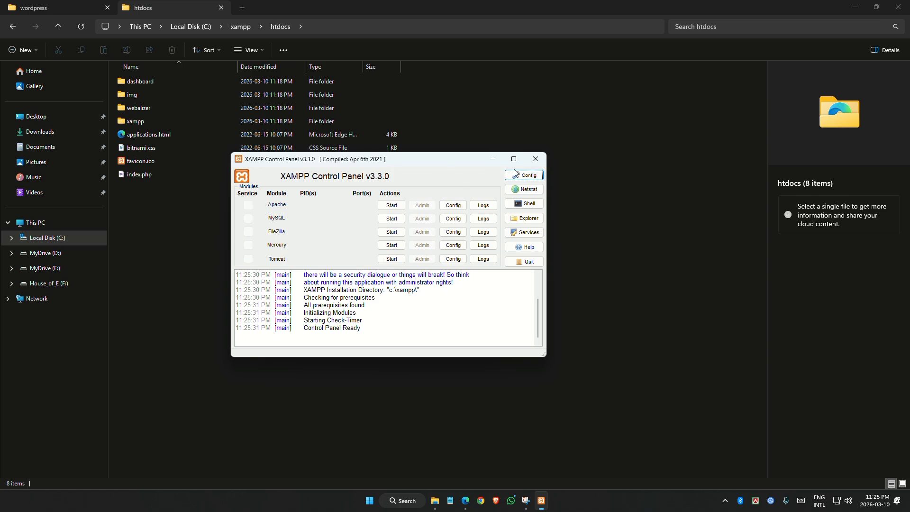
left_click(536, 159)
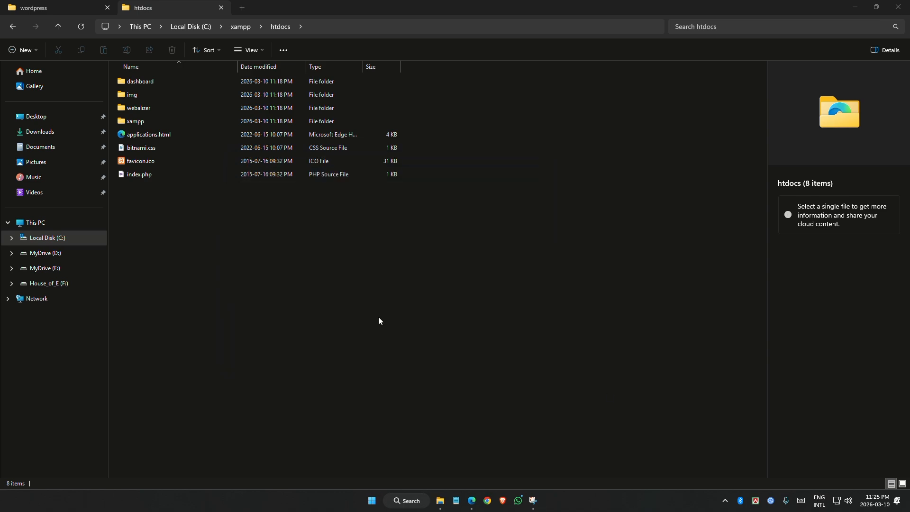
left_click(400, 504)
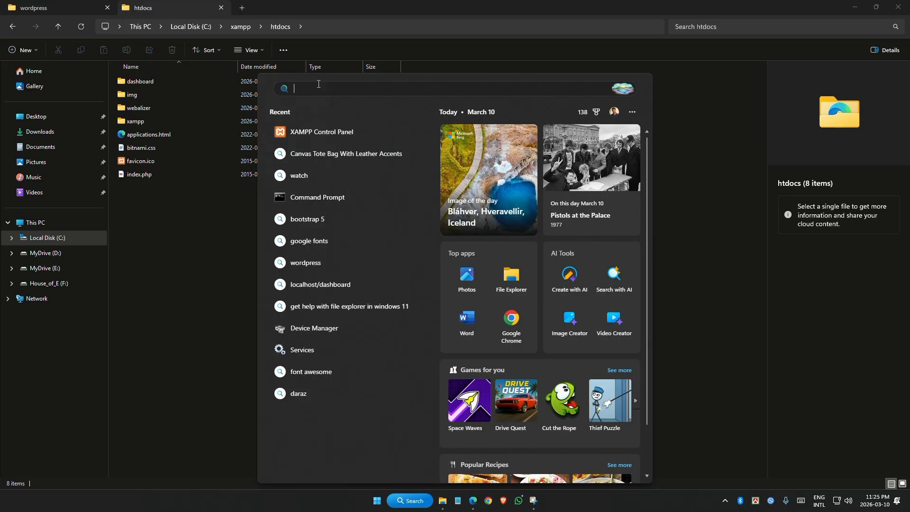
type("xa")
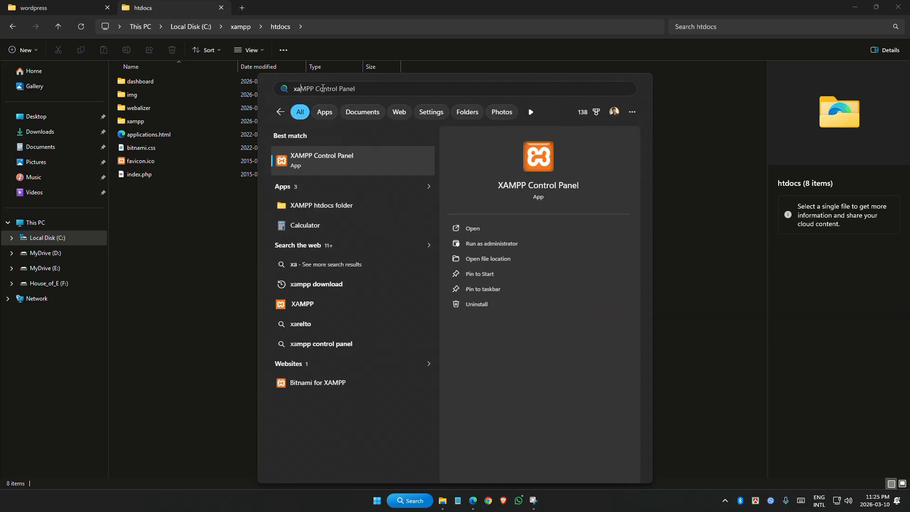
type("mp")
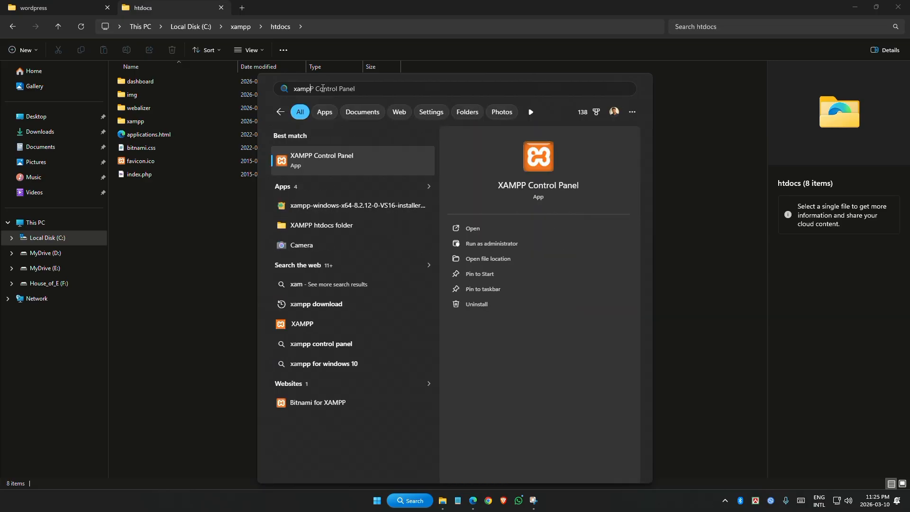
type("p control p")
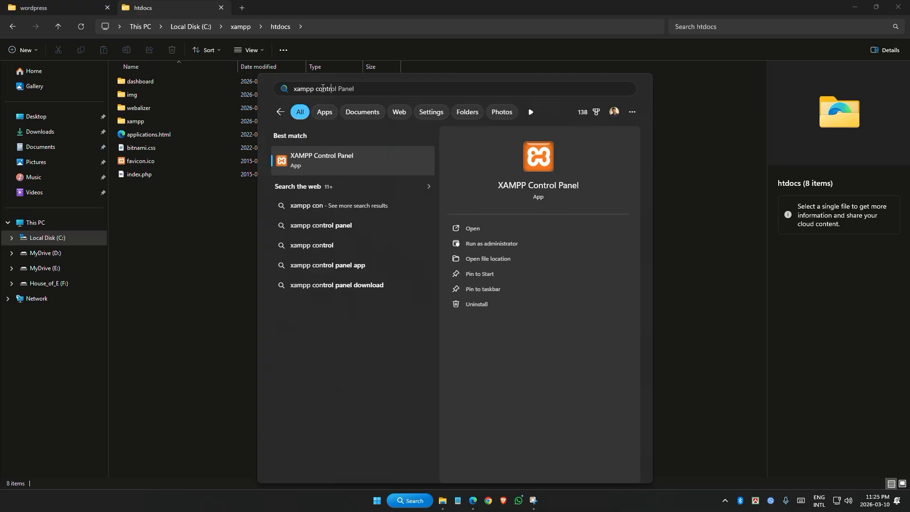
type("ane")
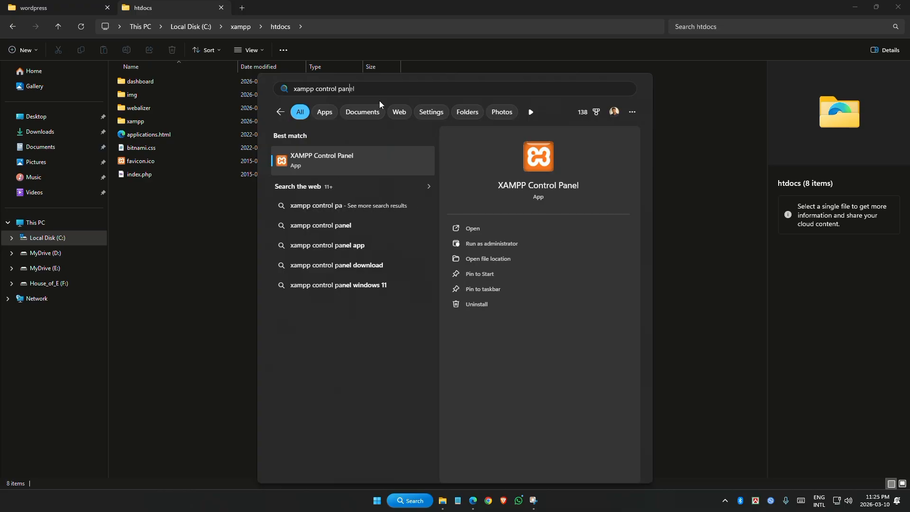
type("l")
left_click(314, 167)
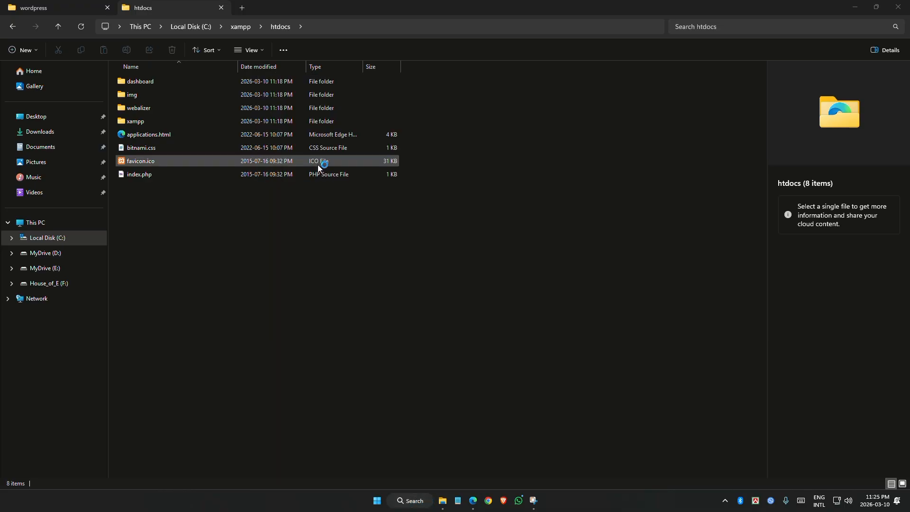
left_click_drag(178, 19, 500, 170)
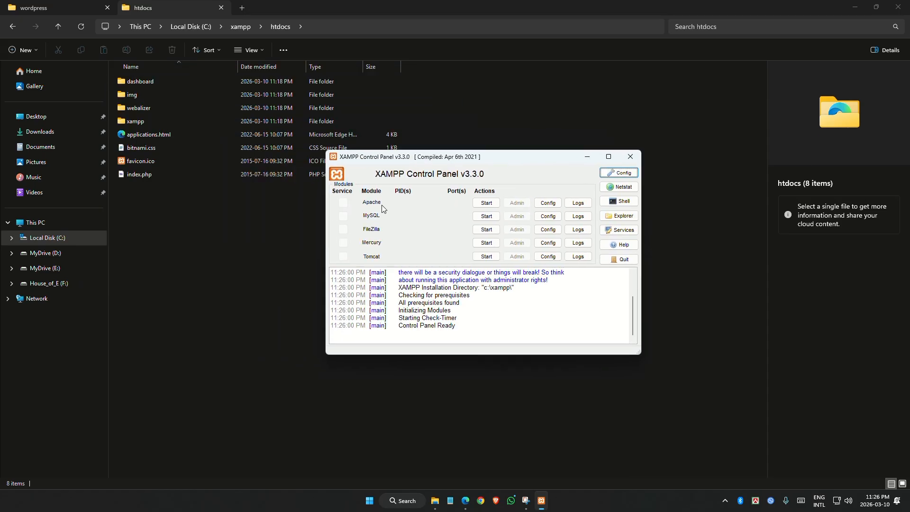
Start Apache on ports 80/443 and MySQL on port 3306
left_click(486, 203)
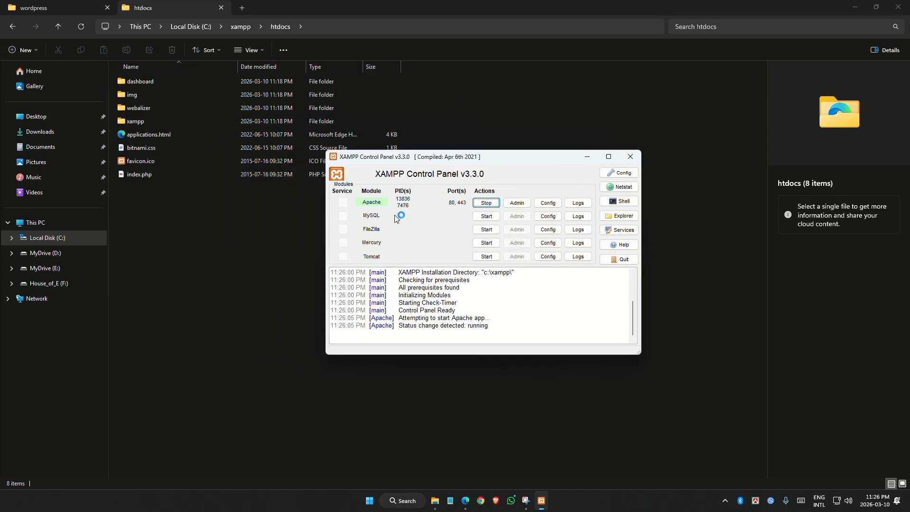
left_click(487, 216)
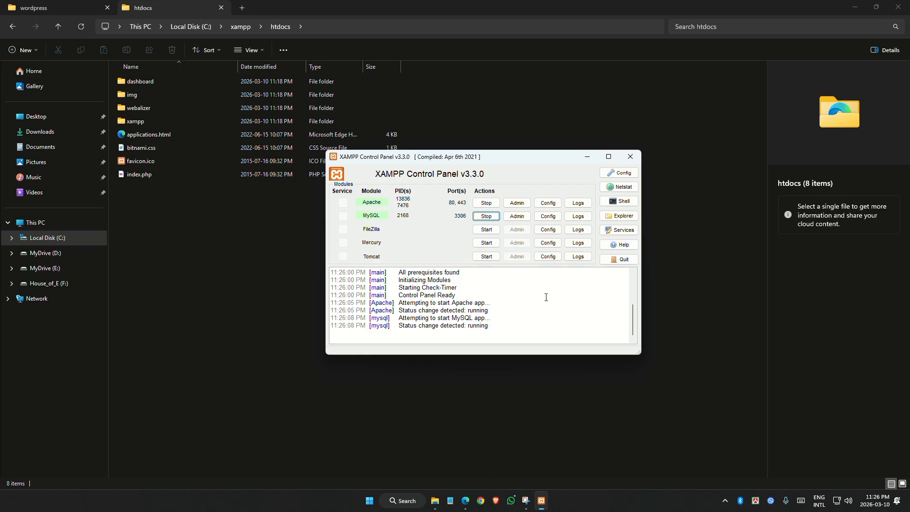
left_click(465, 500)
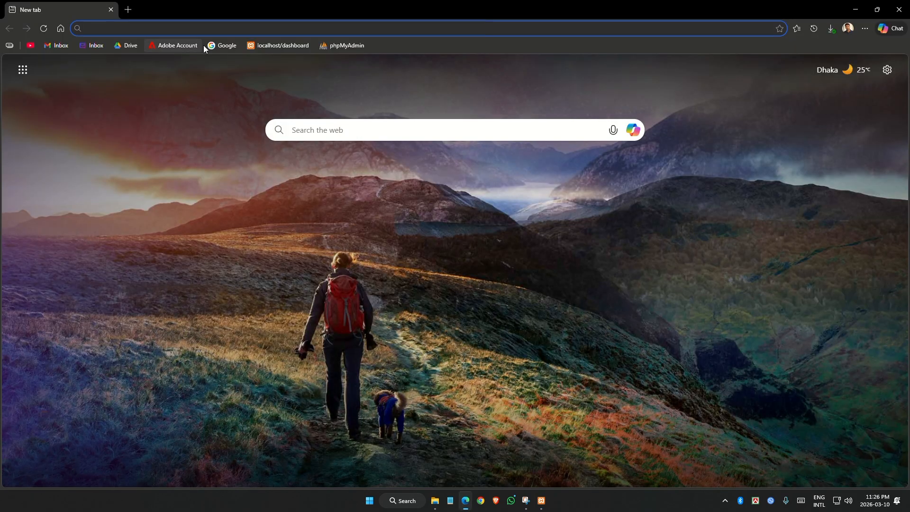
Load localhost/dashboard to show the 'Welcome to XAMPP for Windows 8.2.12' page
type("localh")
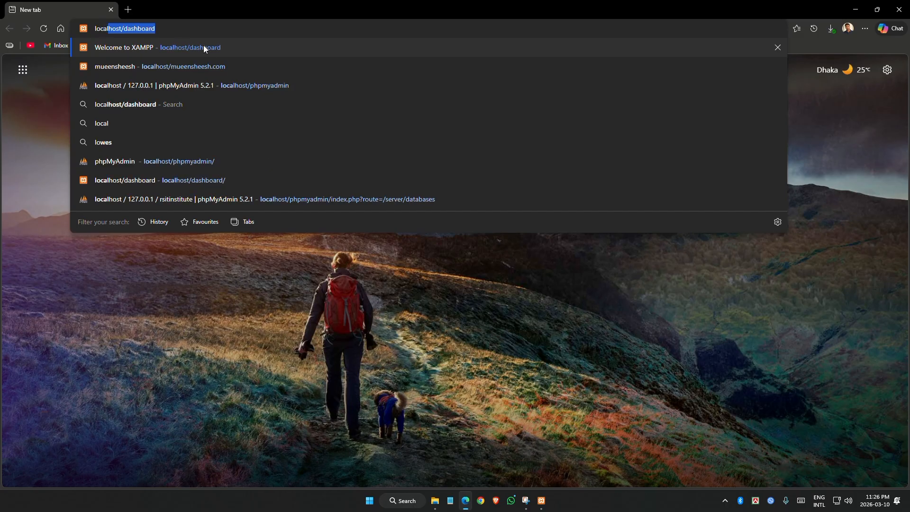
type("ost/")
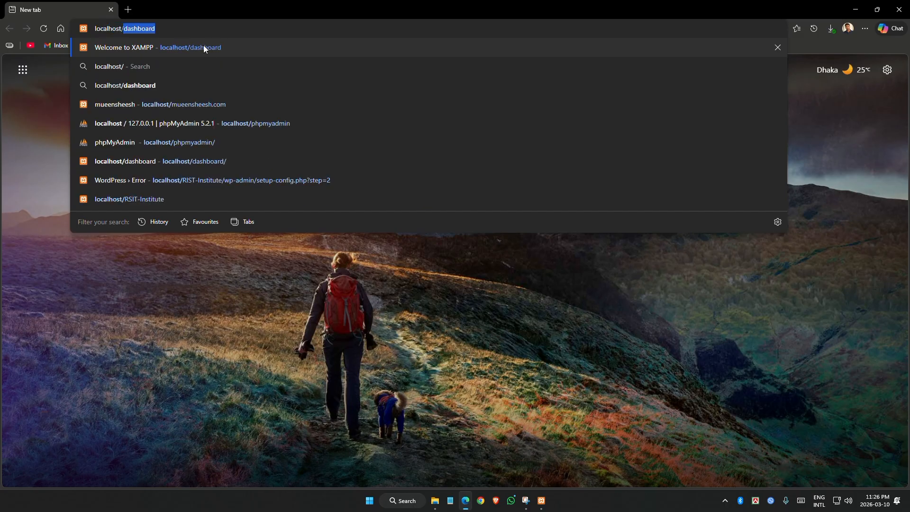
type("das")
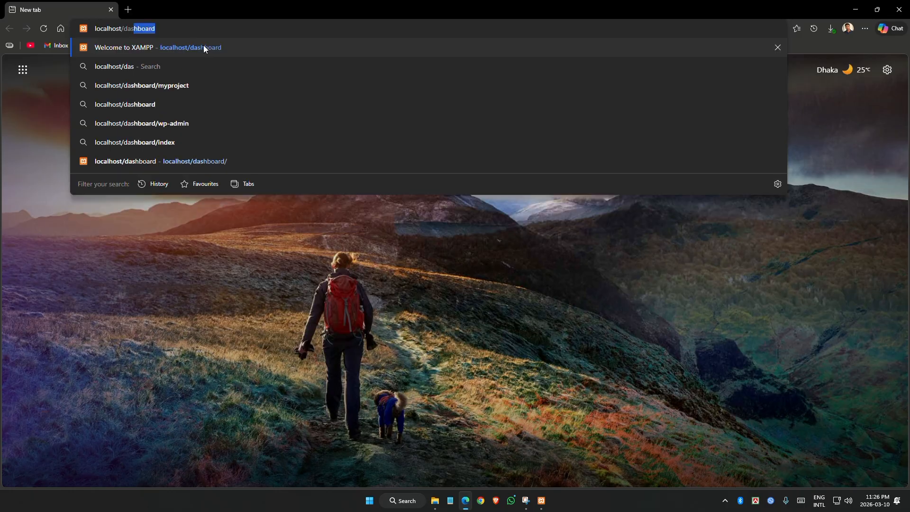
type("hboard")
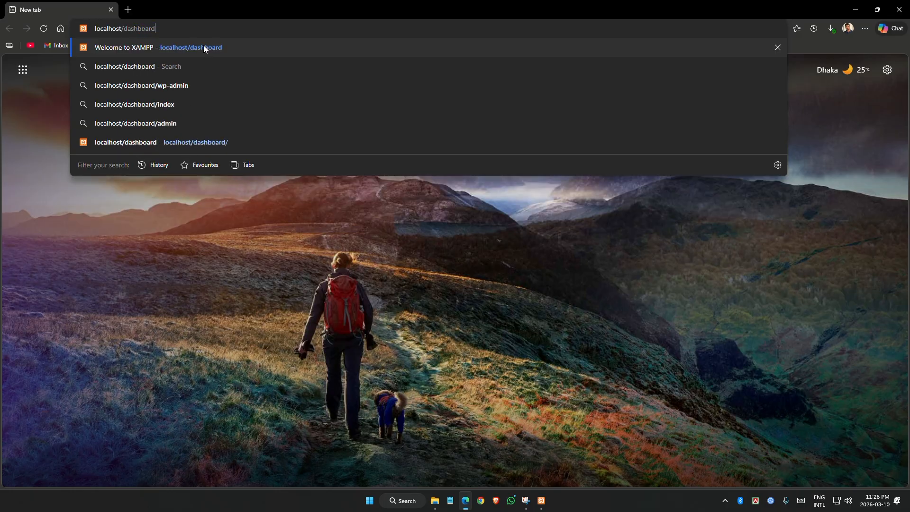
left_click(203, 48)
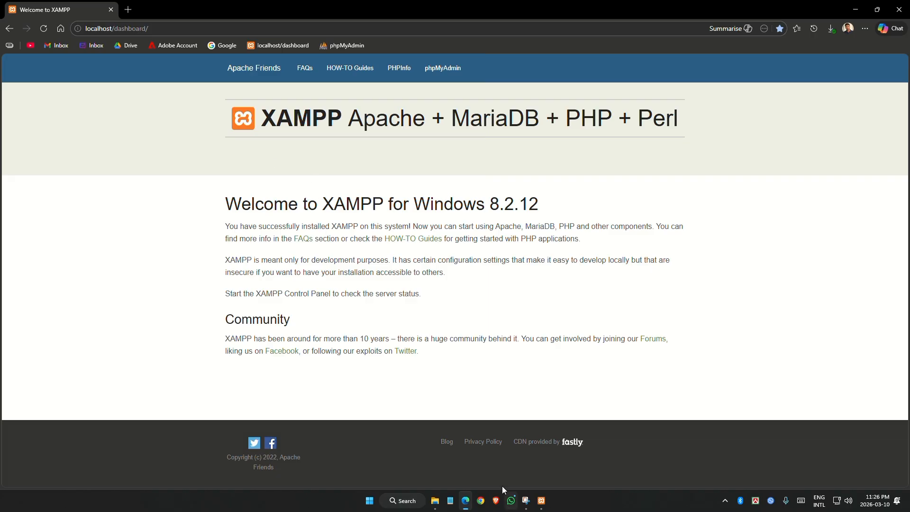
Stop Apache and MySQL, then reload the dashboard to confirm the server is down
left_click(541, 500)
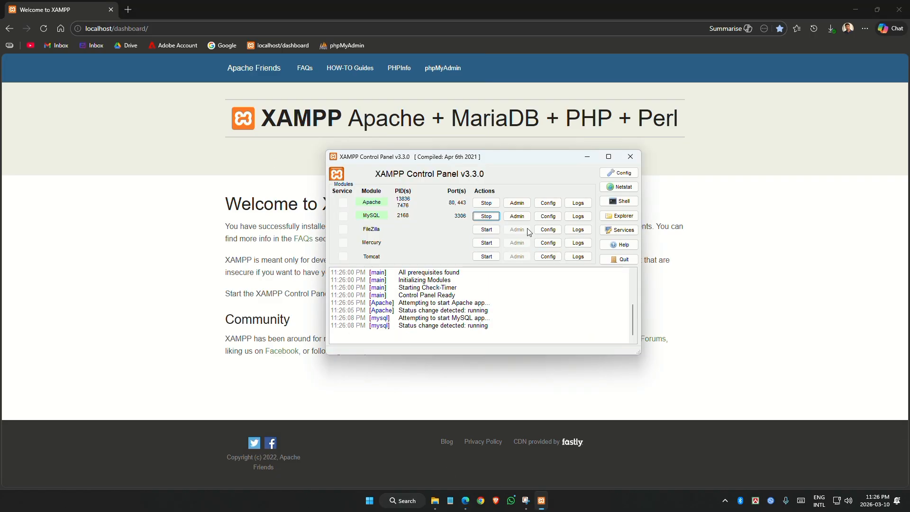
left_click(493, 204)
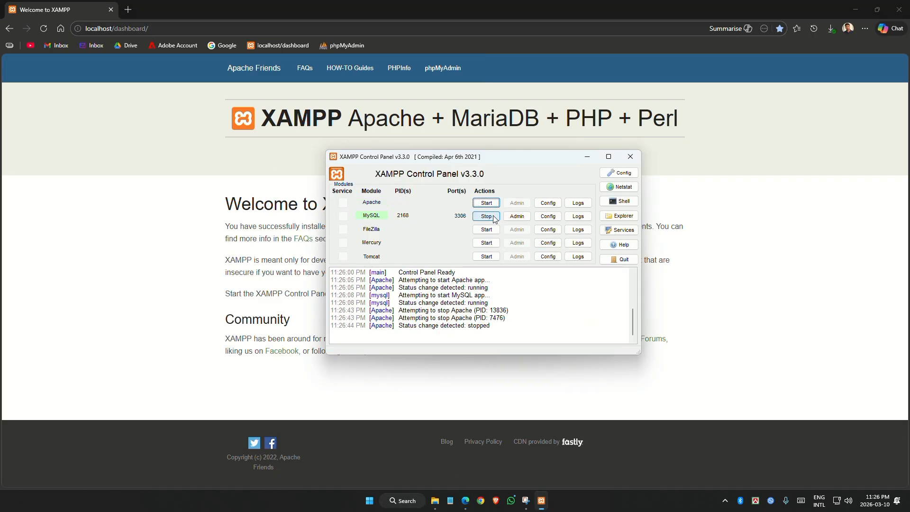
left_click(493, 216)
left_click(173, 253)
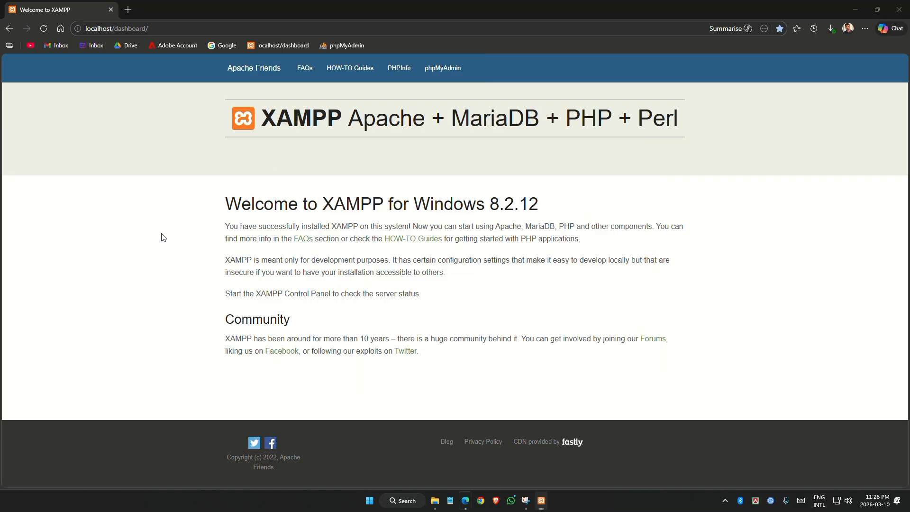
left_click(46, 26)
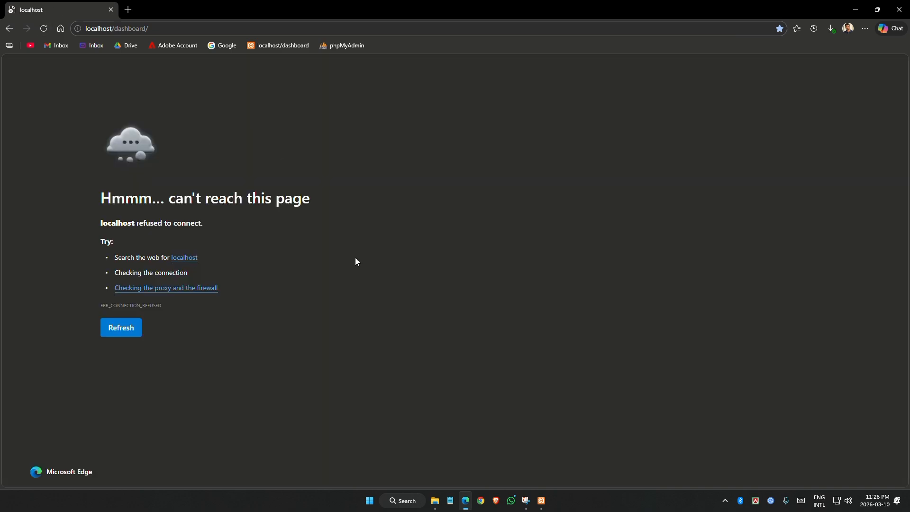
key("F5")
Start Apache again and reload the XAMPP welcome page in Edge
left_click(541, 501)
left_click(488, 203)
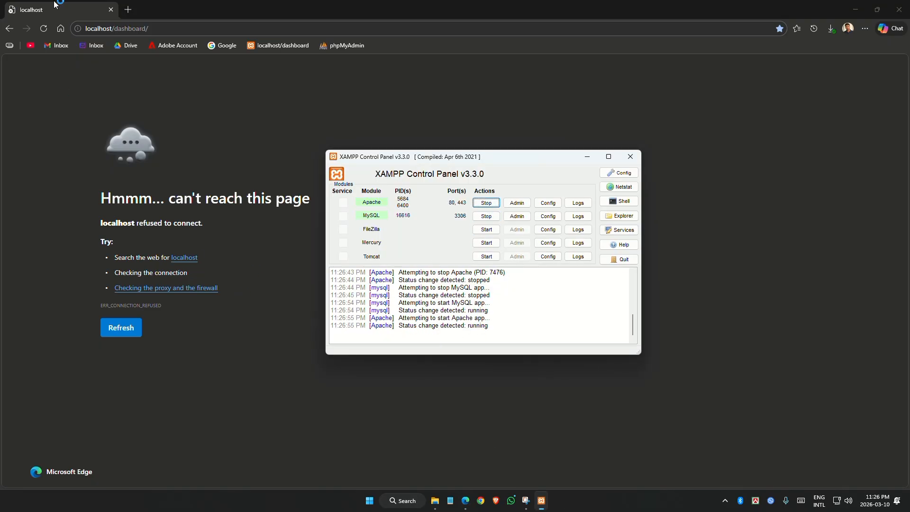
left_click(44, 29)
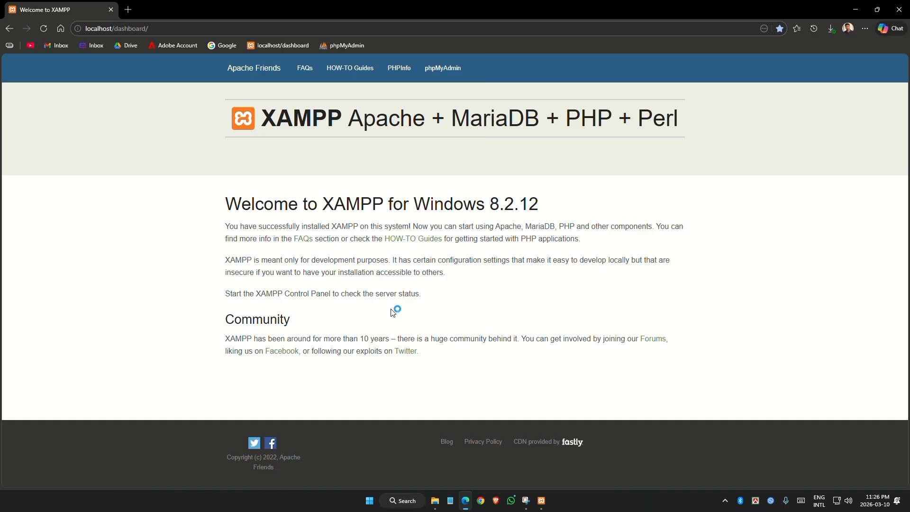
left_click(541, 500)
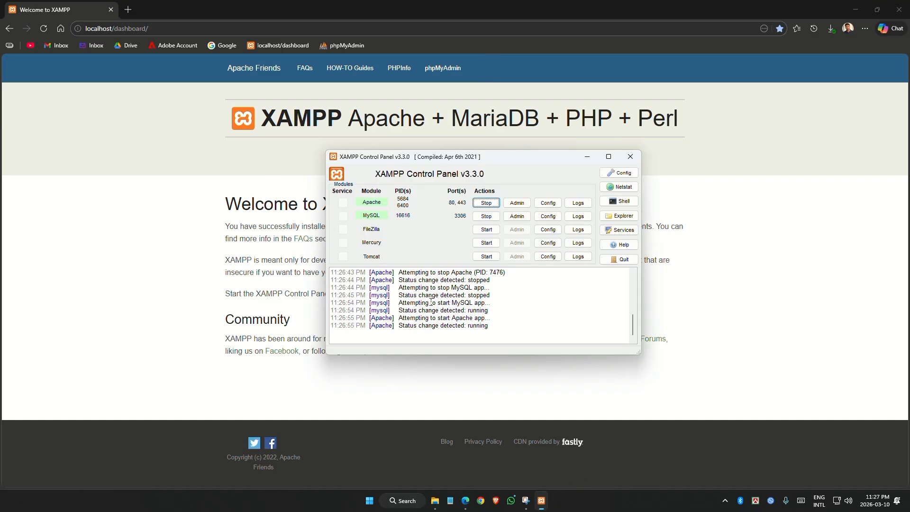
left_click(254, 227)
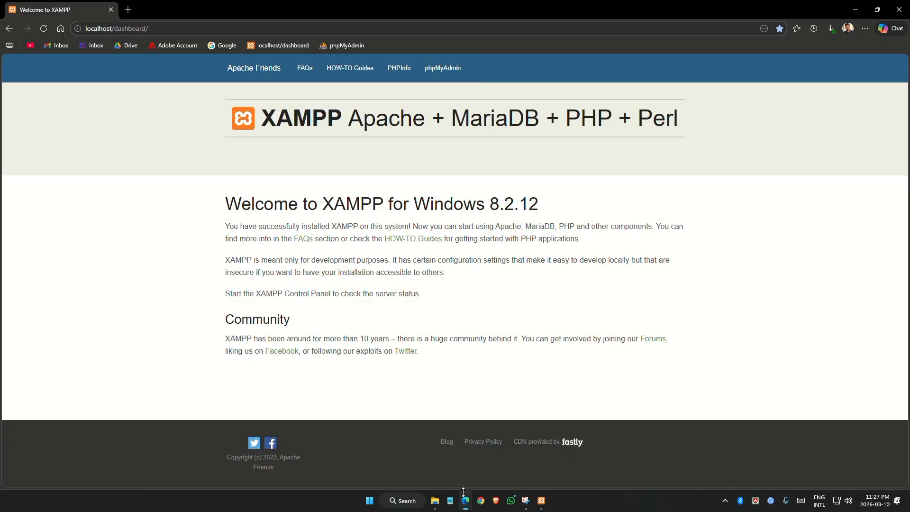
Replace the old File Explorer tabs with a fresh tab showing Downloads
left_click(435, 500)
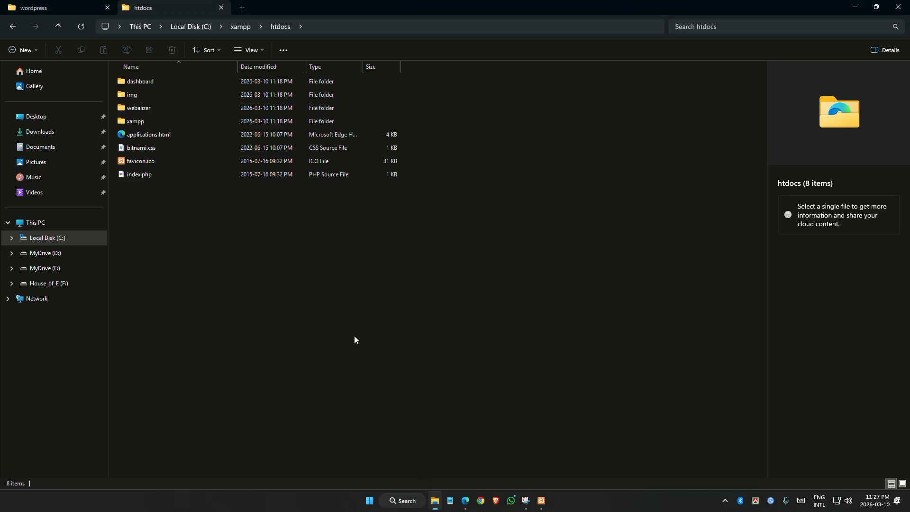
left_click(241, 7)
left_click(221, 7)
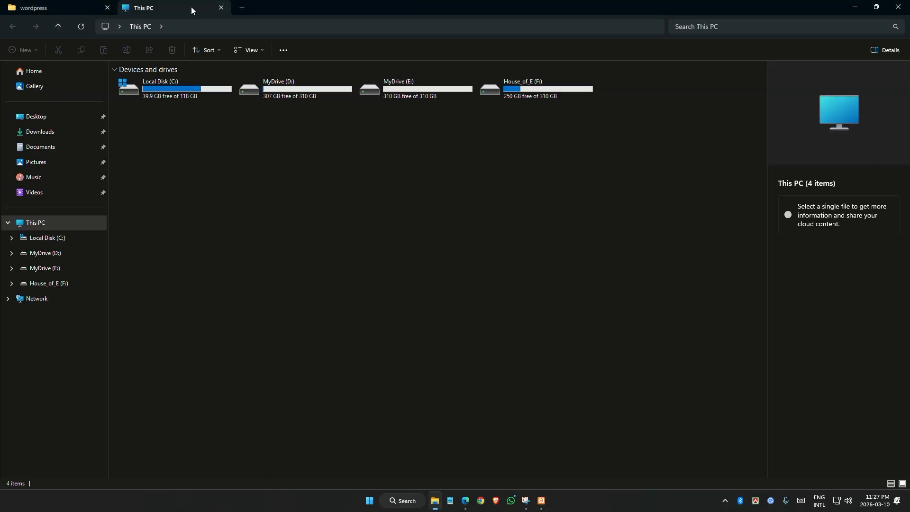
left_click(108, 8)
left_click(50, 134)
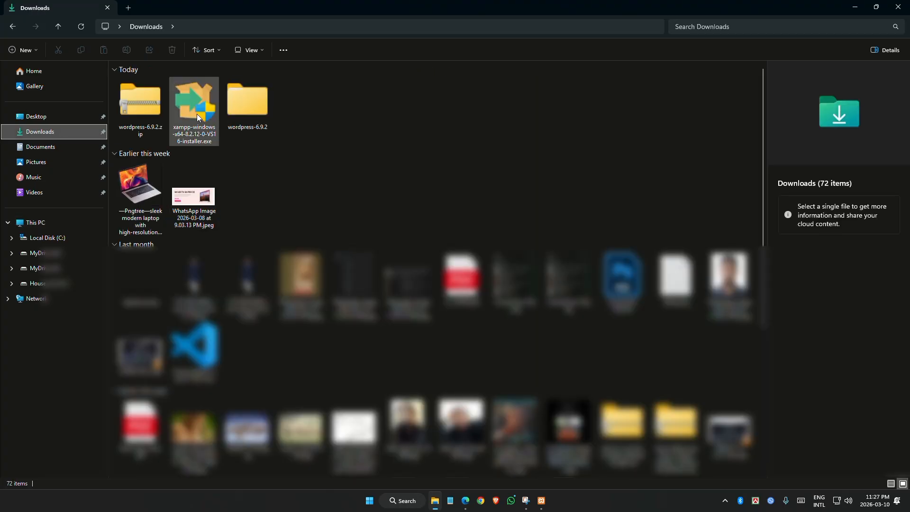
Copy all 19 files in wordpress-6.9.2 > wordpress and open Local Disk (C:) in a new tab
left_click(246, 114)
double_click(246, 114)
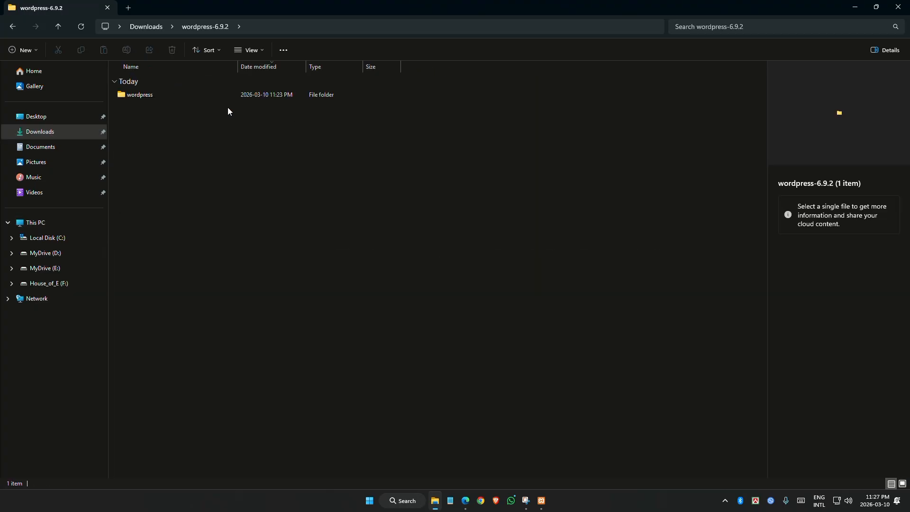
double_click(138, 95)
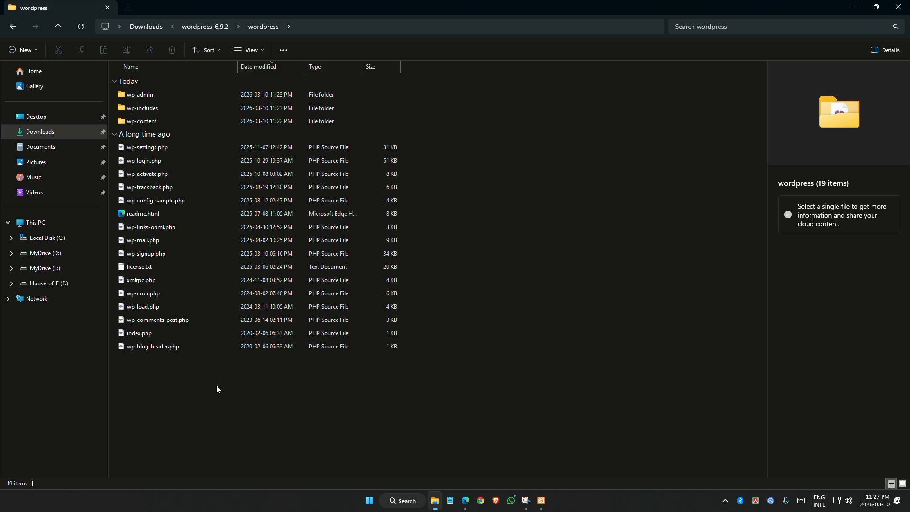
key("ctrl+a")
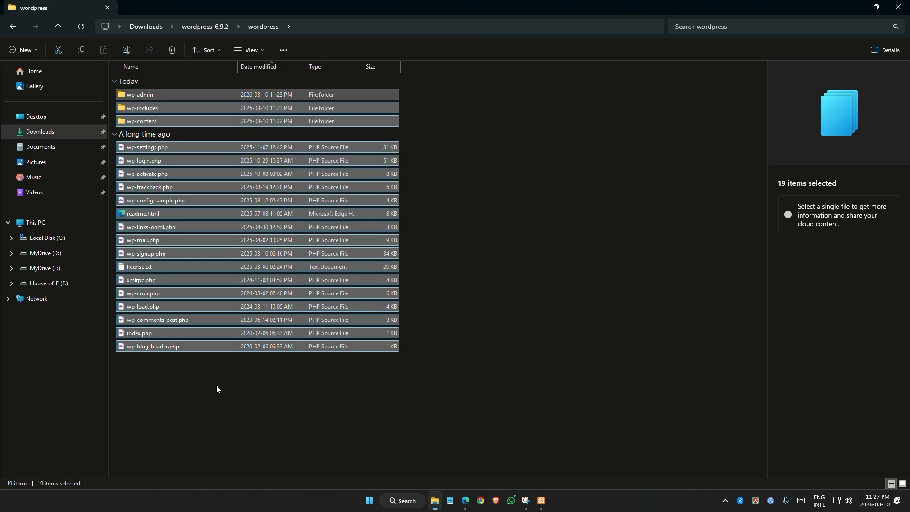
key("ctrl+t")
double_click(191, 92)
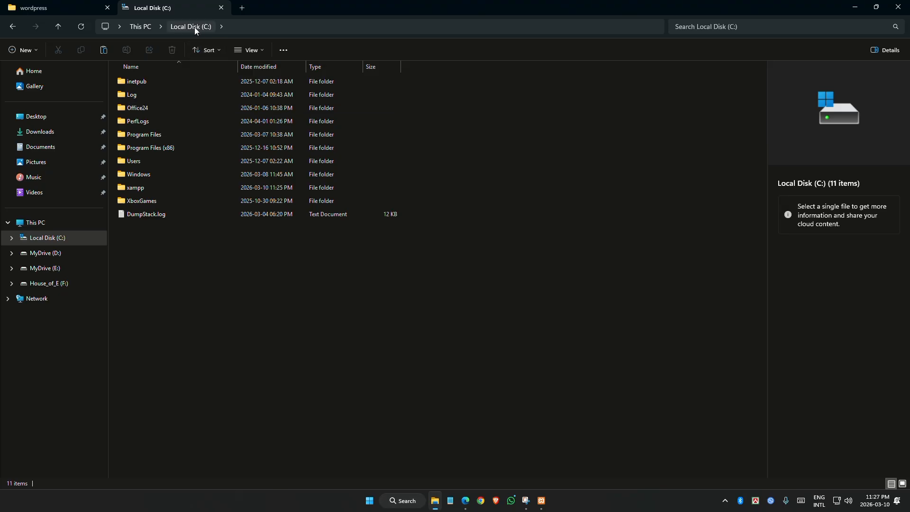
Create a new folder named Mueen inside C:\xampp\htdocs
double_click(151, 191)
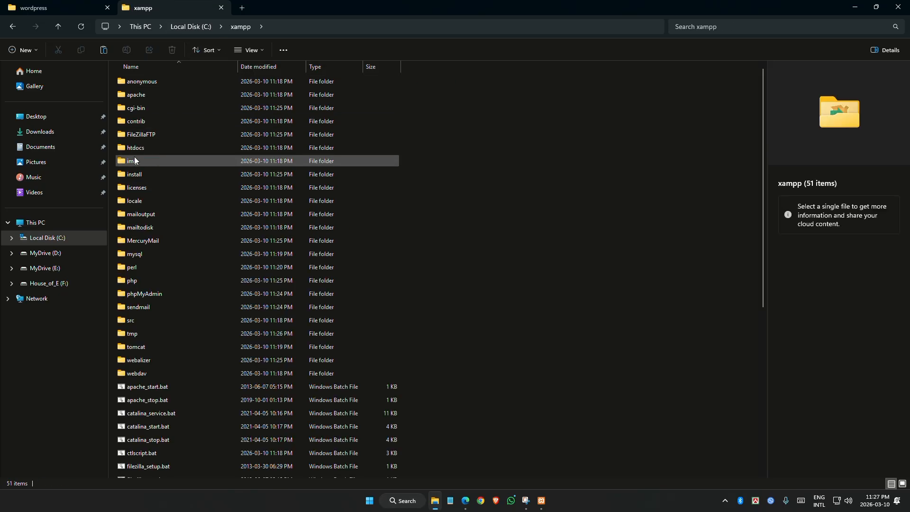
left_click(144, 147)
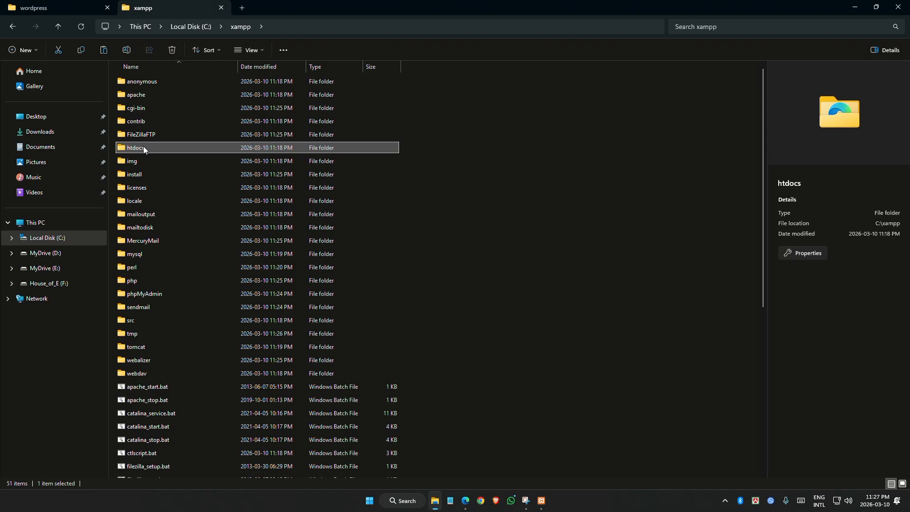
double_click(143, 147)
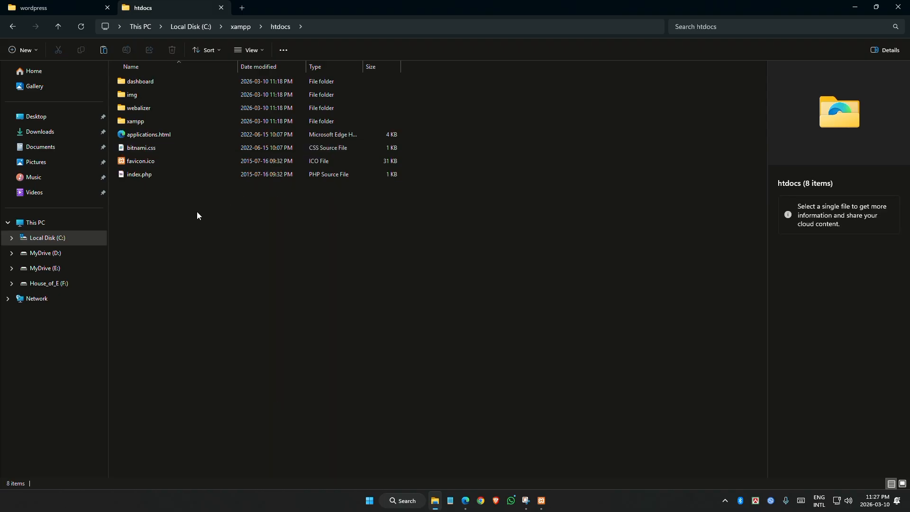
key("ctrl+shift+n")
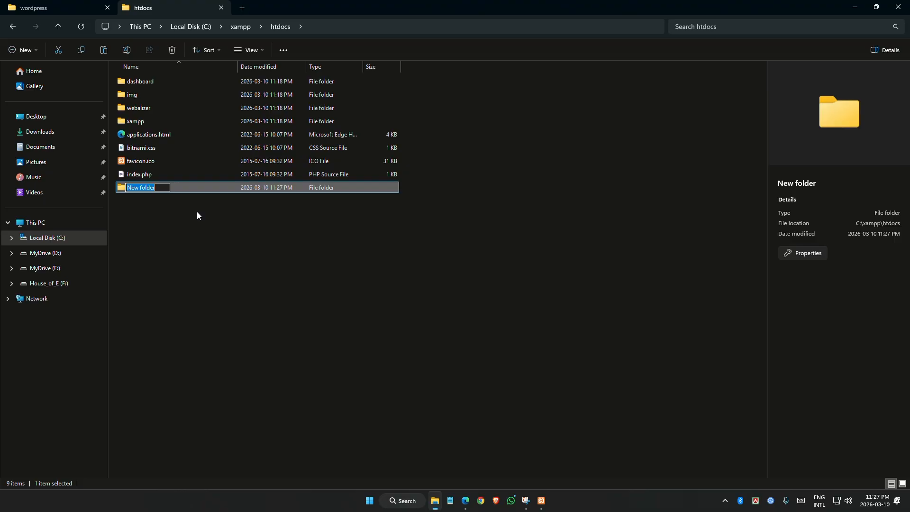
type("Mueen")
key("Return")
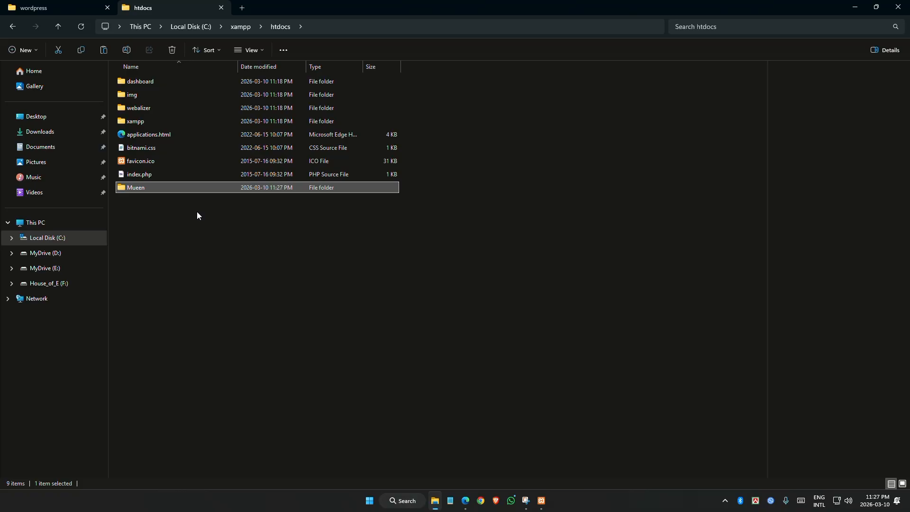
Paste the copied WordPress files into the empty Mueen folder
key("Return")
right_click(199, 213)
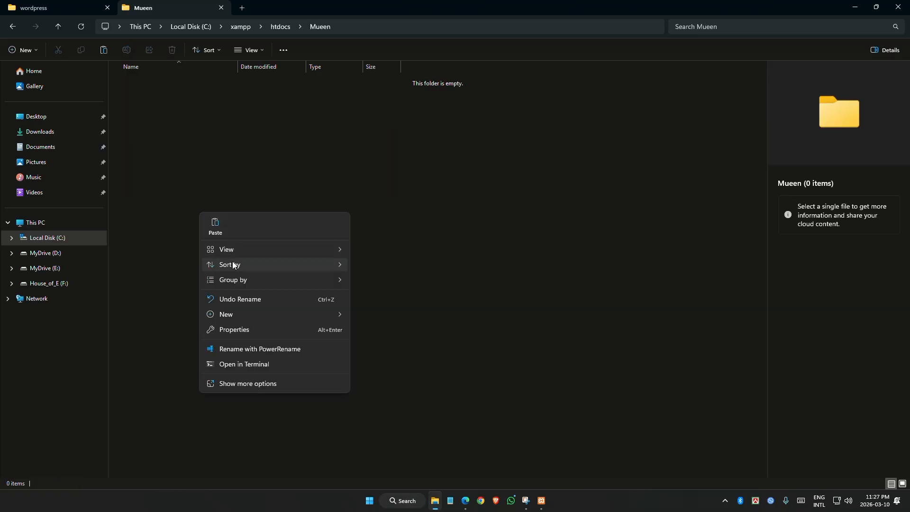
left_click(219, 231)
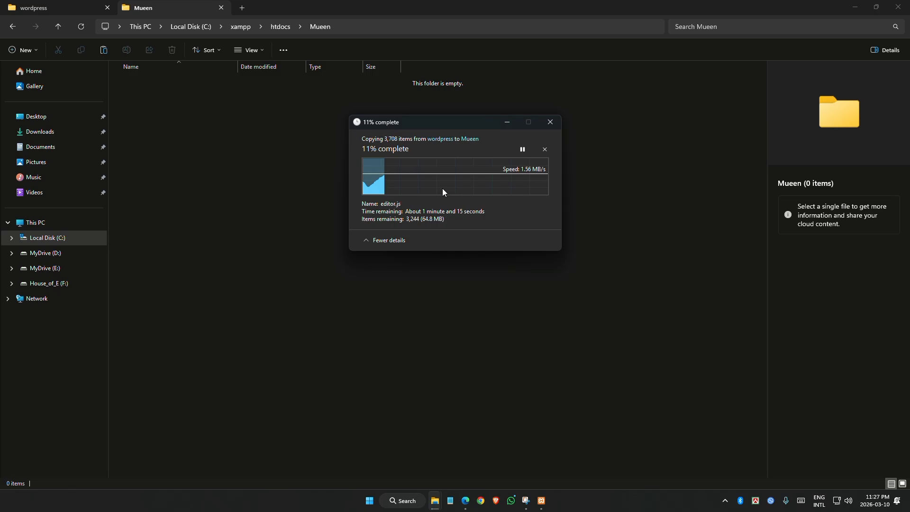
Load localhost/phpmyadmin in a new Edge tab
left_click(464, 501)
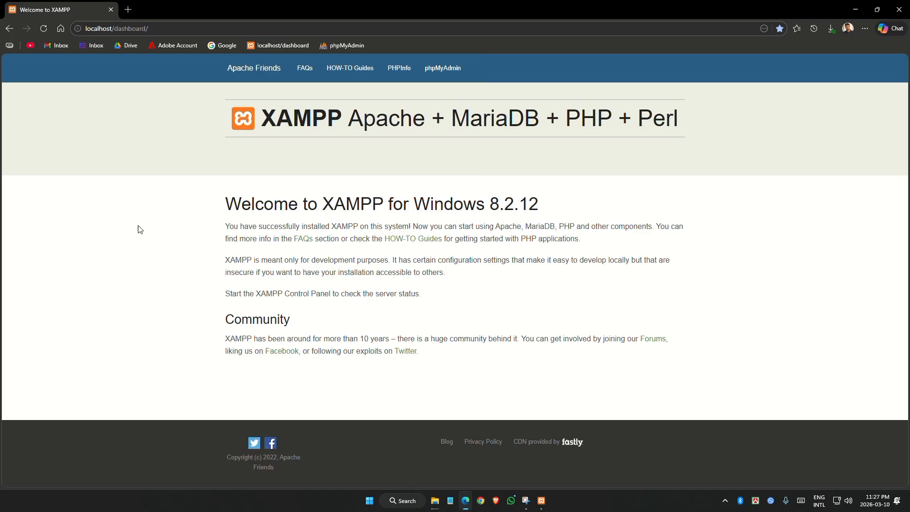
key("ctrl+t")
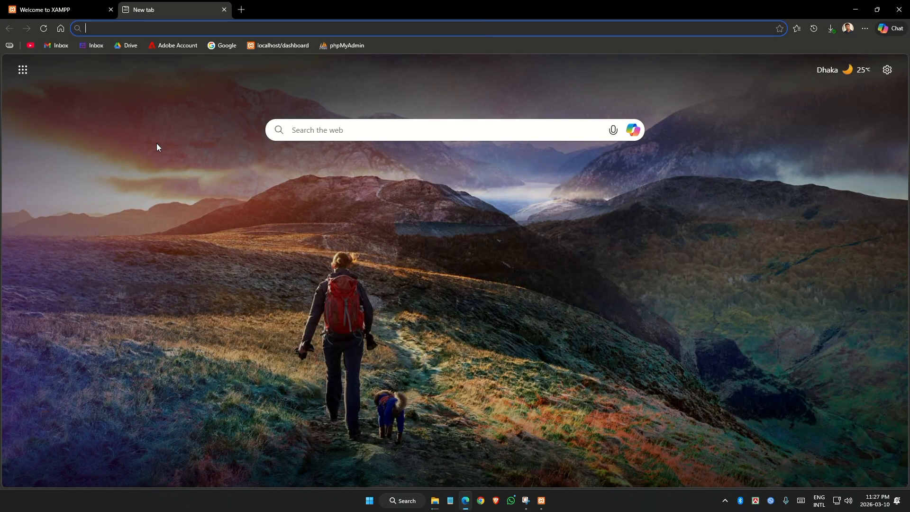
type("lo")
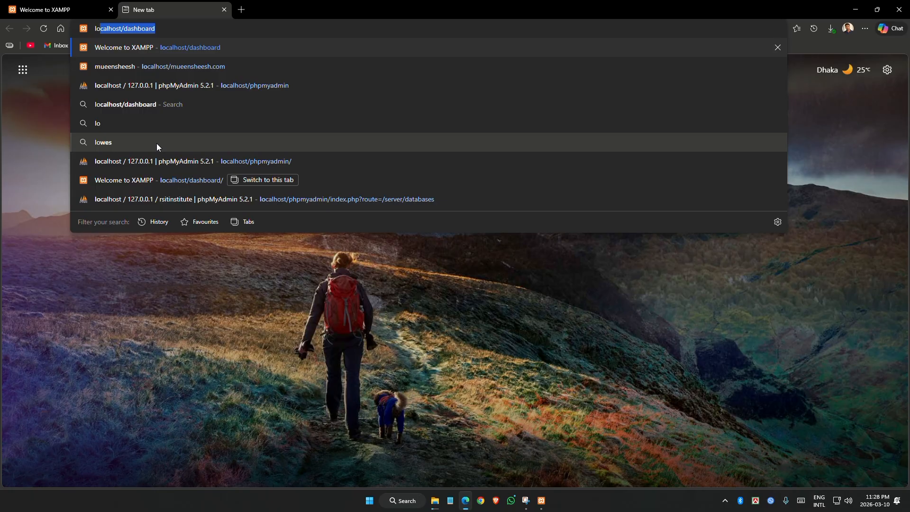
type("calhost/")
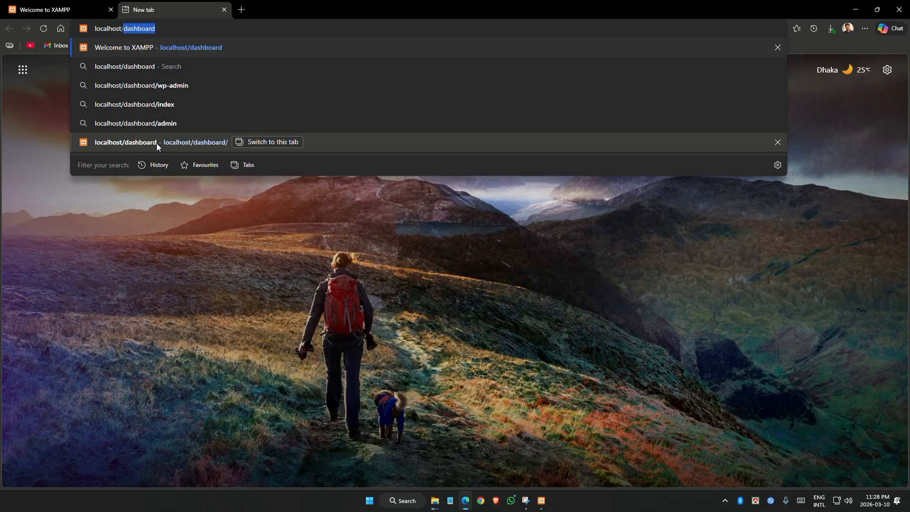
type("p")
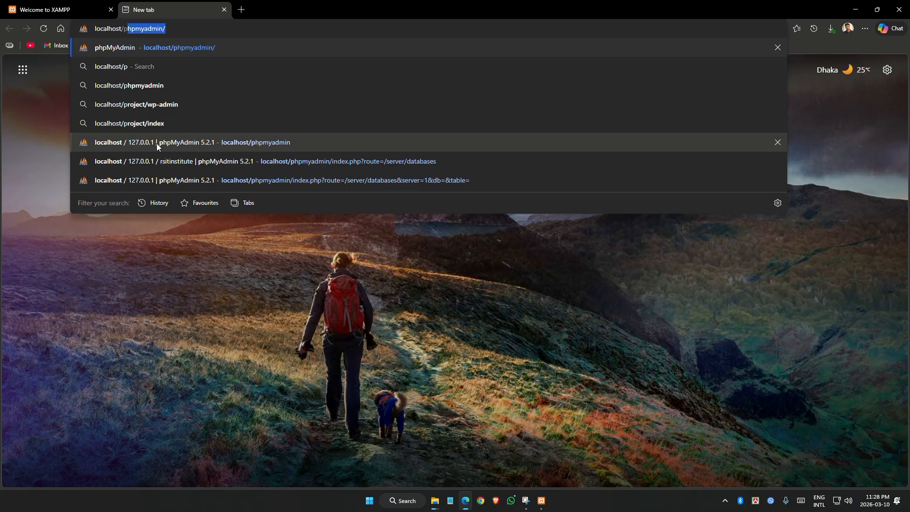
type("hpmy")
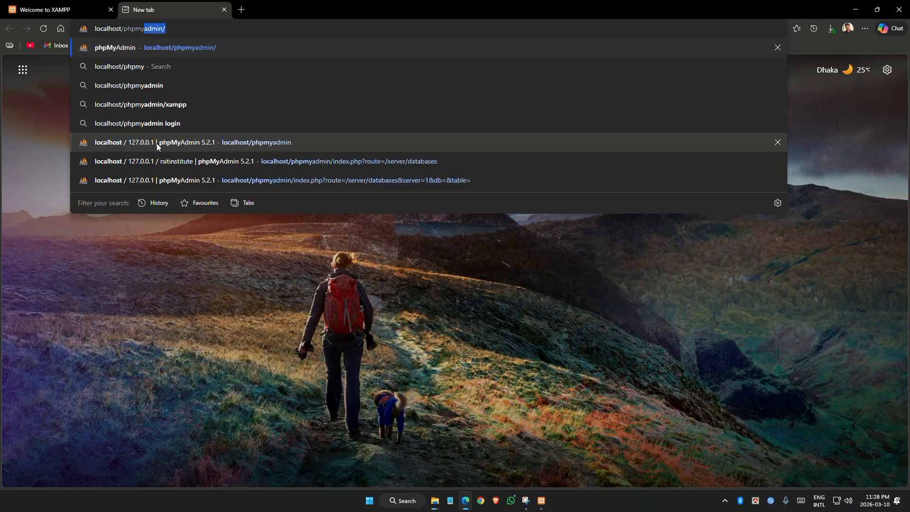
type("admin")
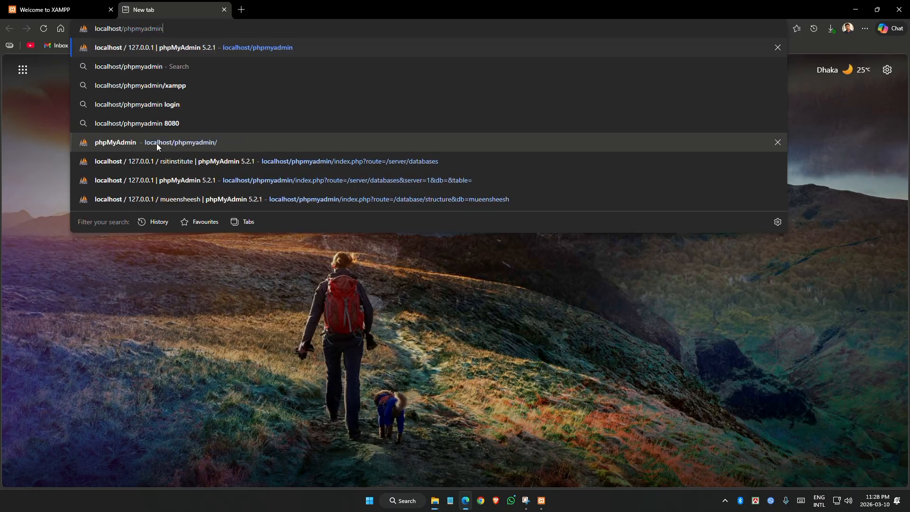
key("Return")
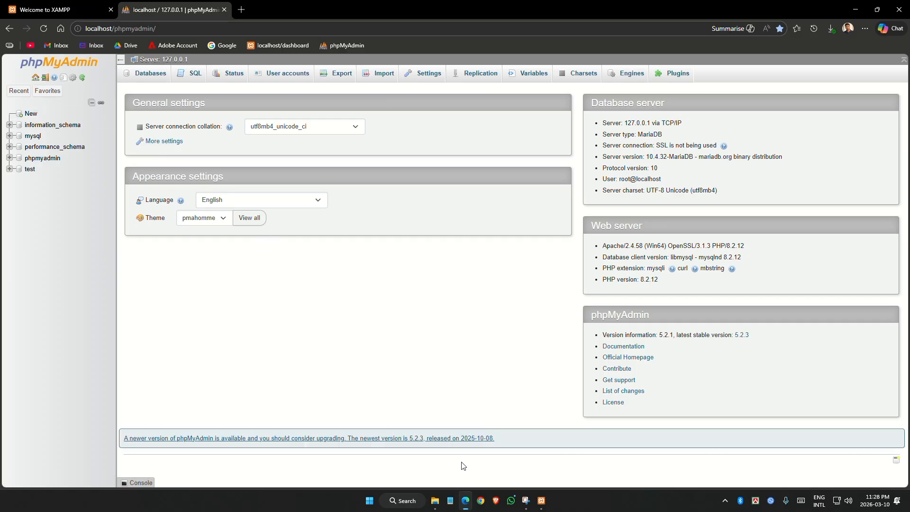
Minimize the XAMPP control panel and confirm the WordPress files landed in the Mueen folder
left_click(435, 500)
left_click(541, 500)
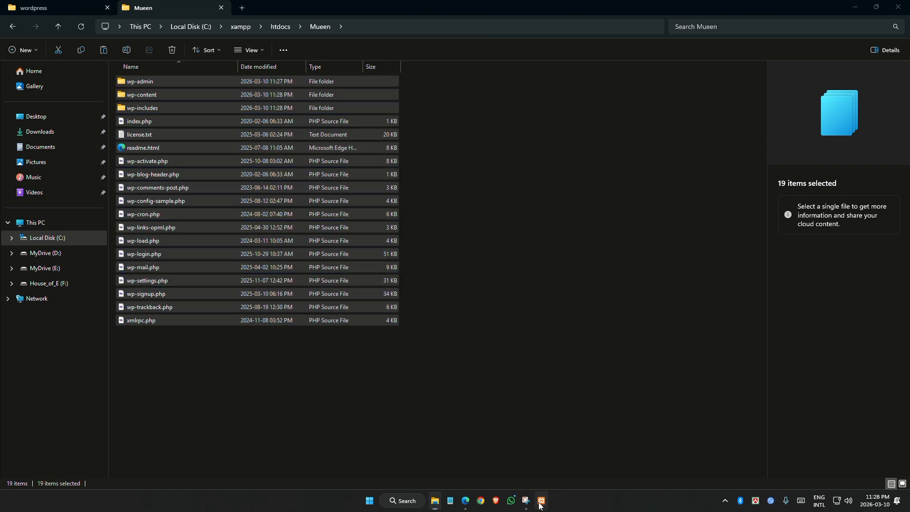
left_click(469, 499)
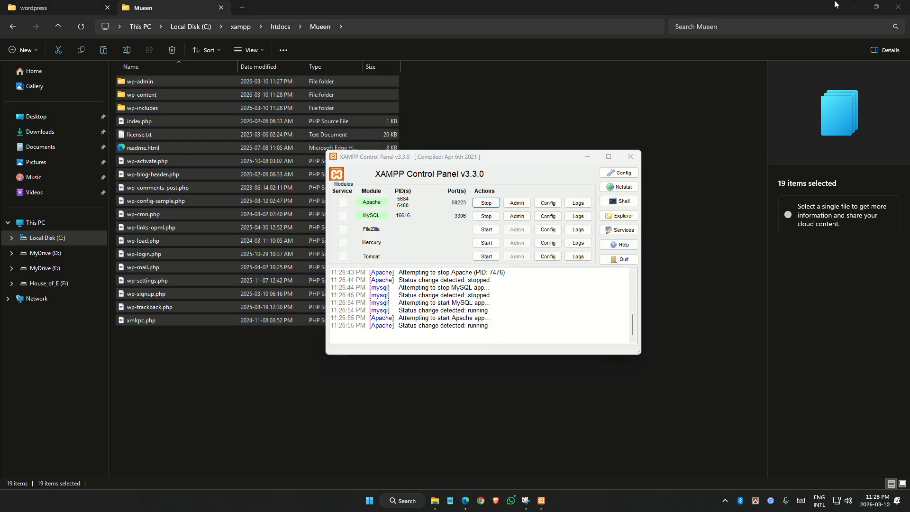
left_click(587, 157)
left_click(466, 500)
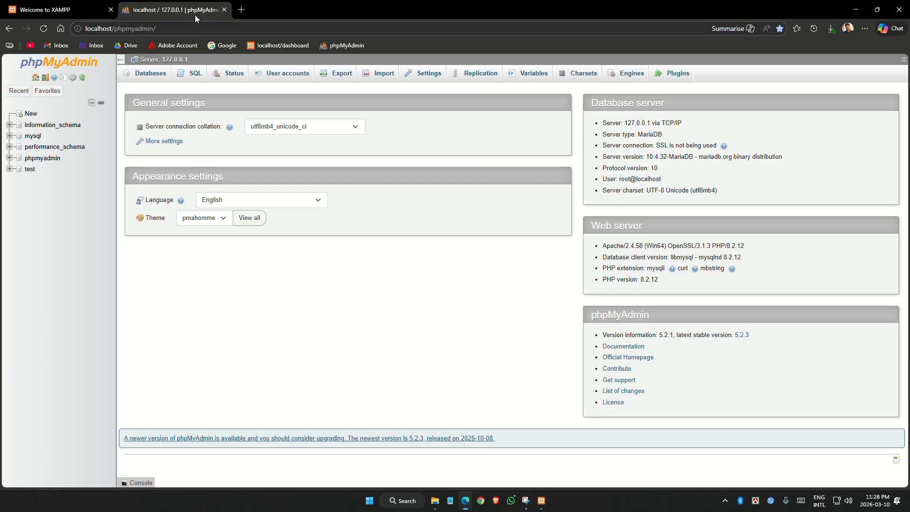
left_click(241, 10)
left_click(435, 500)
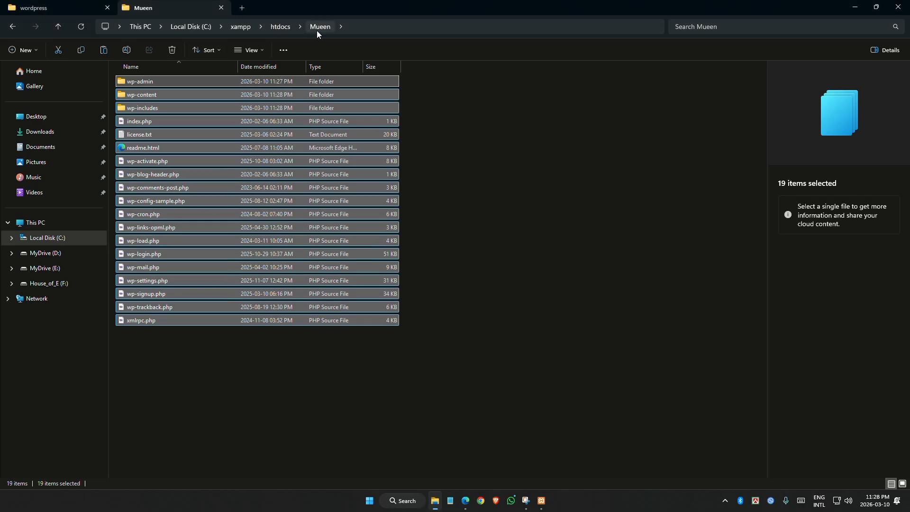
left_click(365, 412)
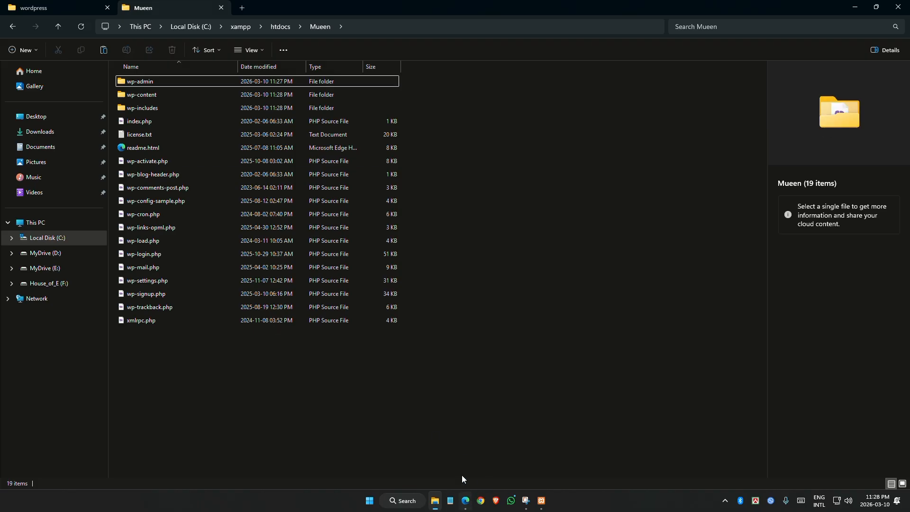
Load localhost/mueen in Edge without the autocomplete suffix to reach the setup-config.php language page
left_click(465, 501)
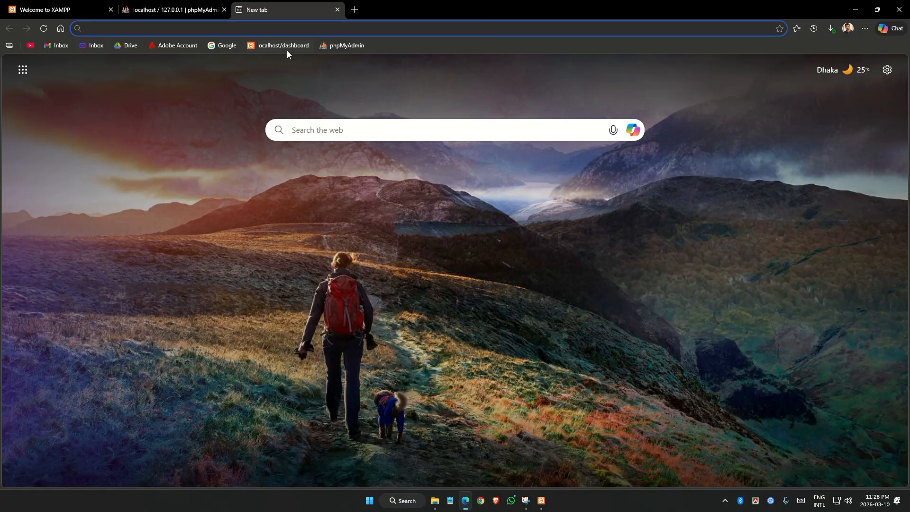
left_click(255, 27)
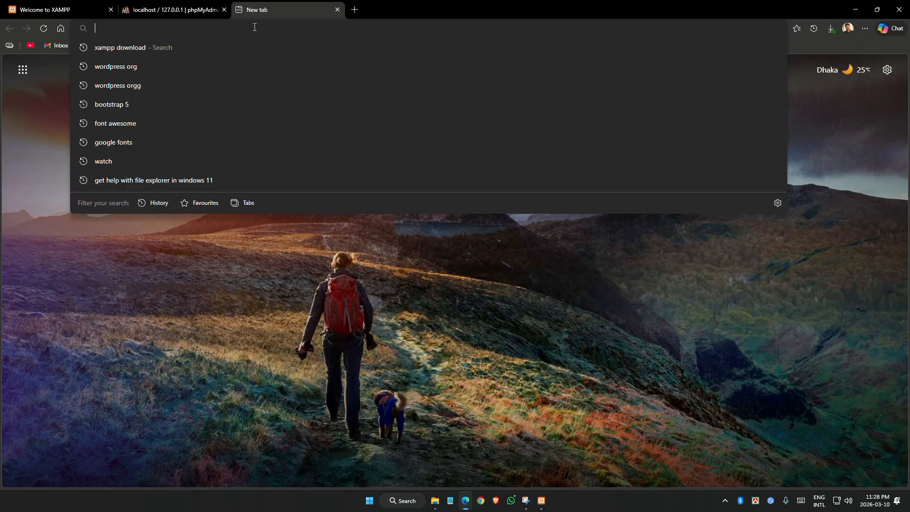
type("localhost/")
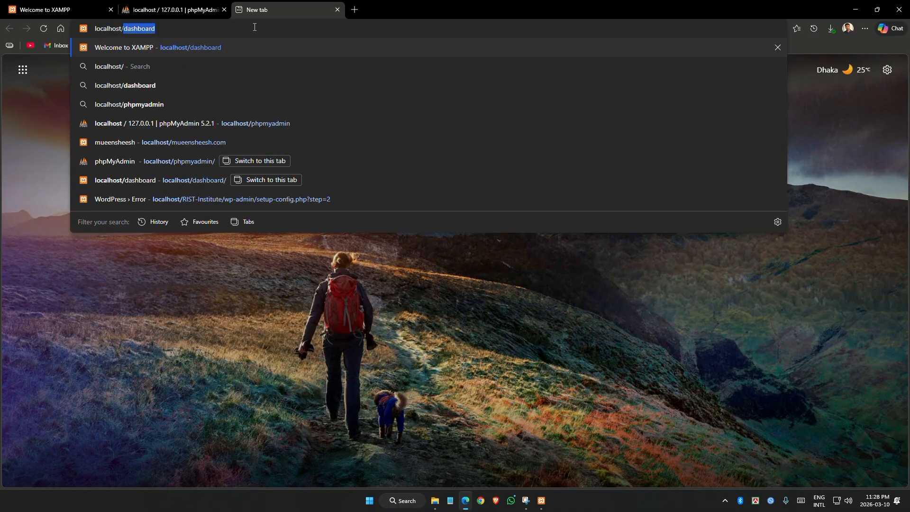
type("m")
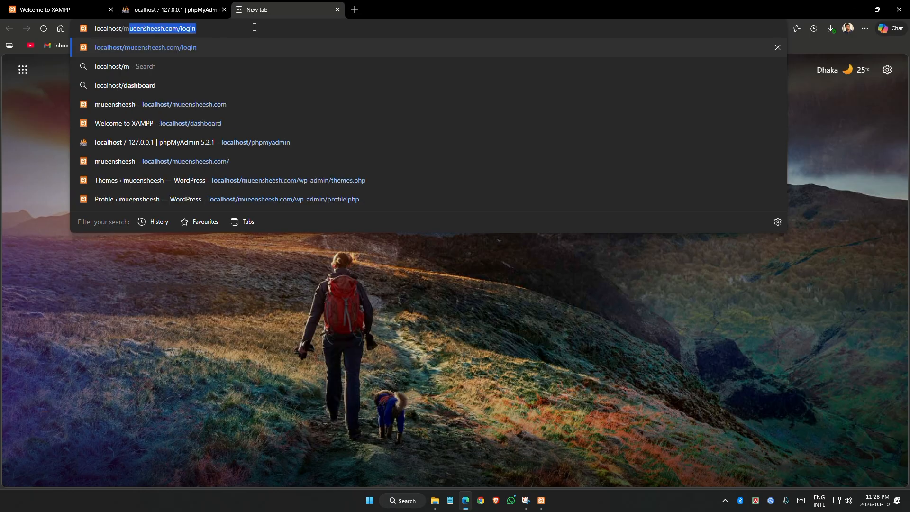
type("ueen")
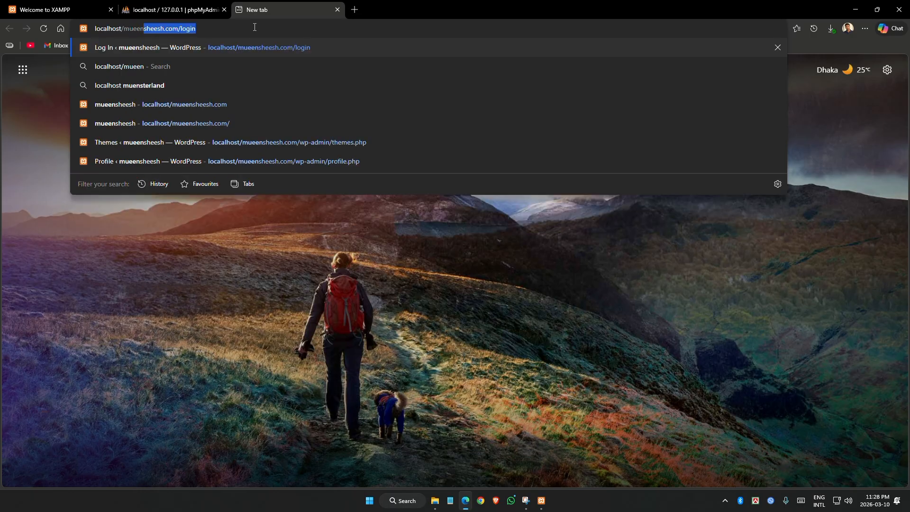
key("Delete")
key("Return")
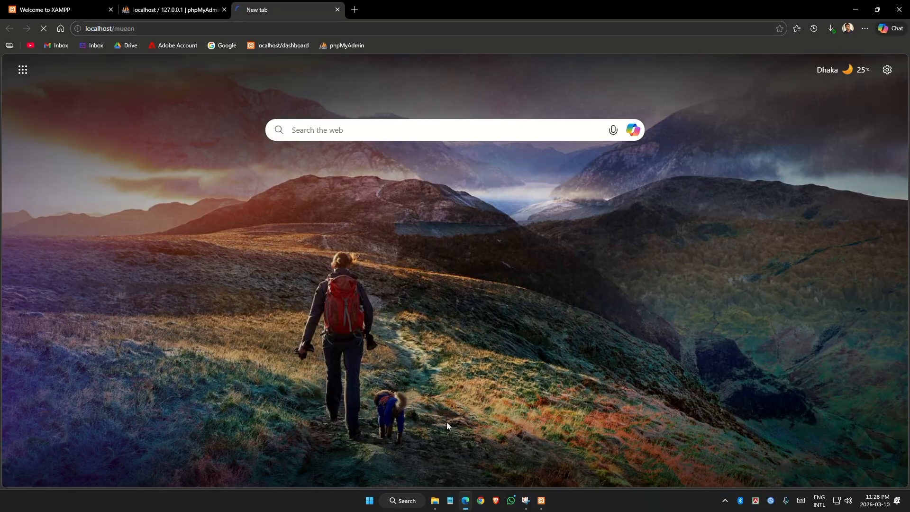
left_click(434, 500)
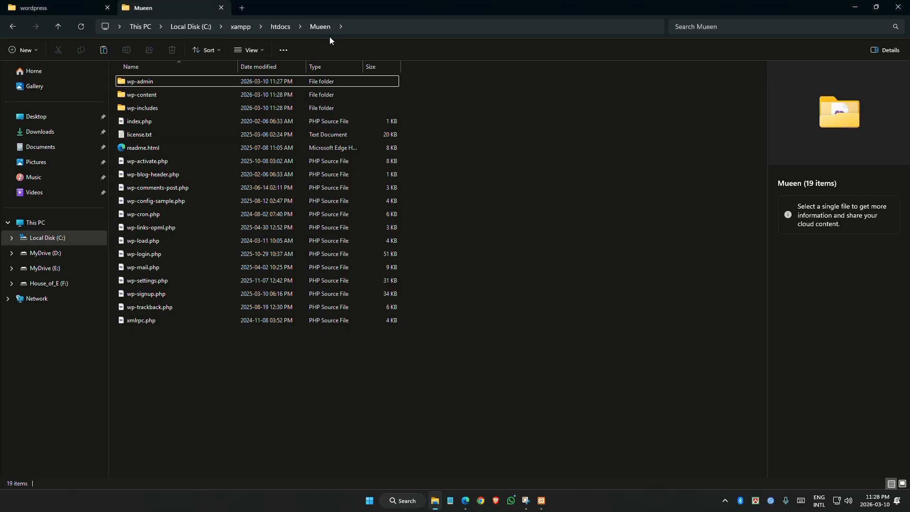
left_click(466, 500)
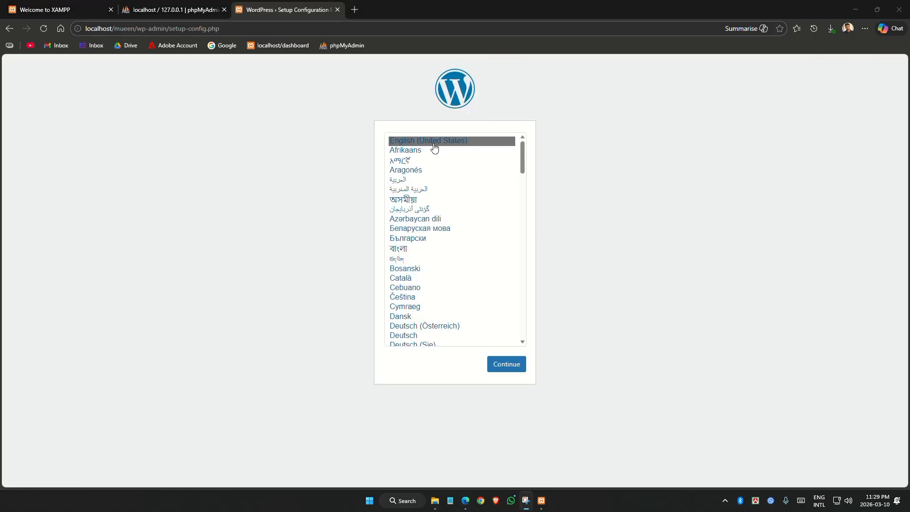
Pick English (United States) as the setup language and continue
scroll(521, 238, "down", 1)
scroll(521, 239, "down", 3)
scroll(488, 242, "up", 4)
left_click(454, 142)
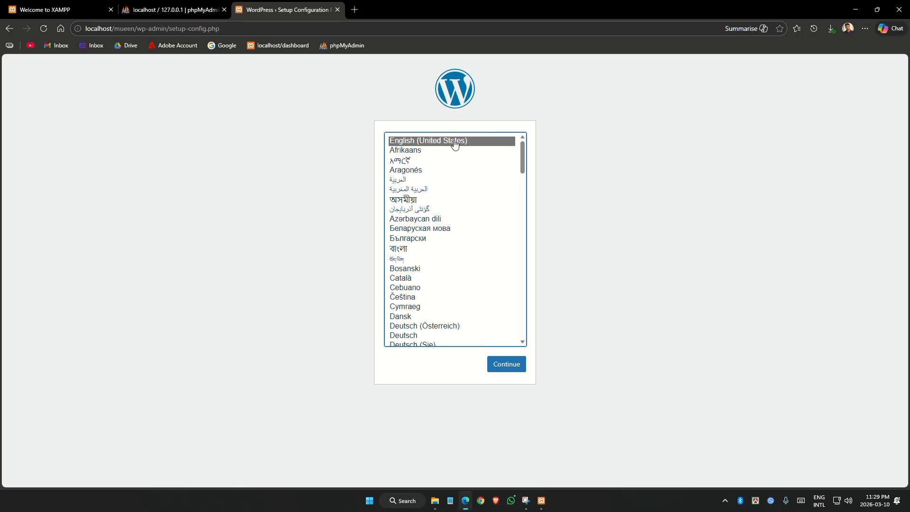
left_click(513, 368)
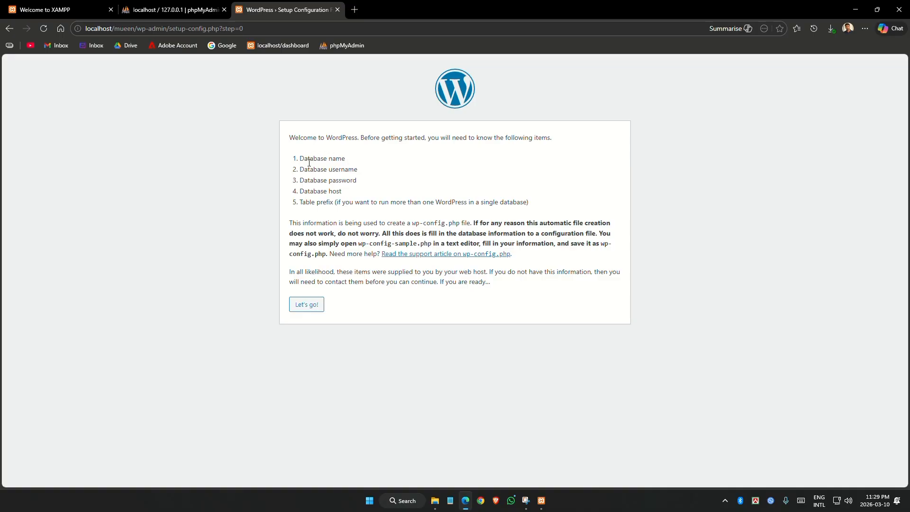
Review the required database name, username, password and host, then switch to phpMyAdmin
left_click_drag(300, 160, 346, 164)
left_click(329, 166)
left_click_drag(302, 158, 374, 174)
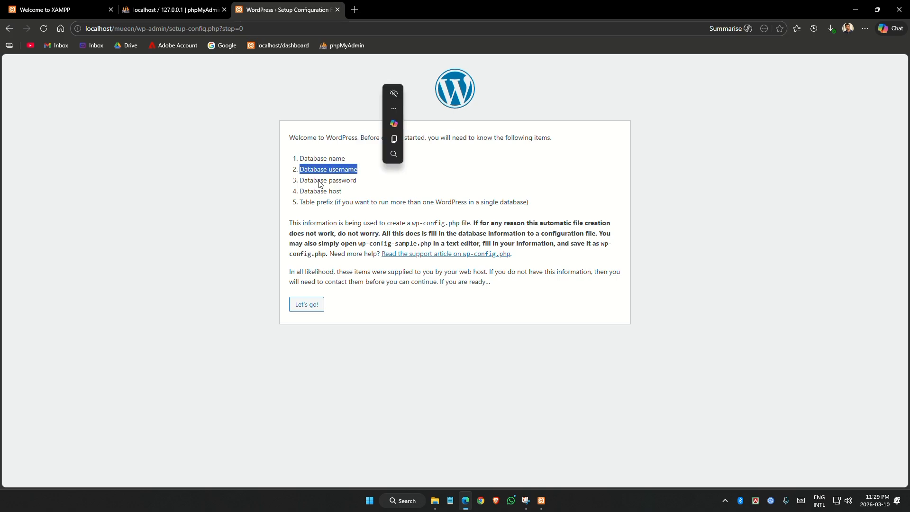
left_click_drag(305, 180, 342, 192)
left_click(313, 200)
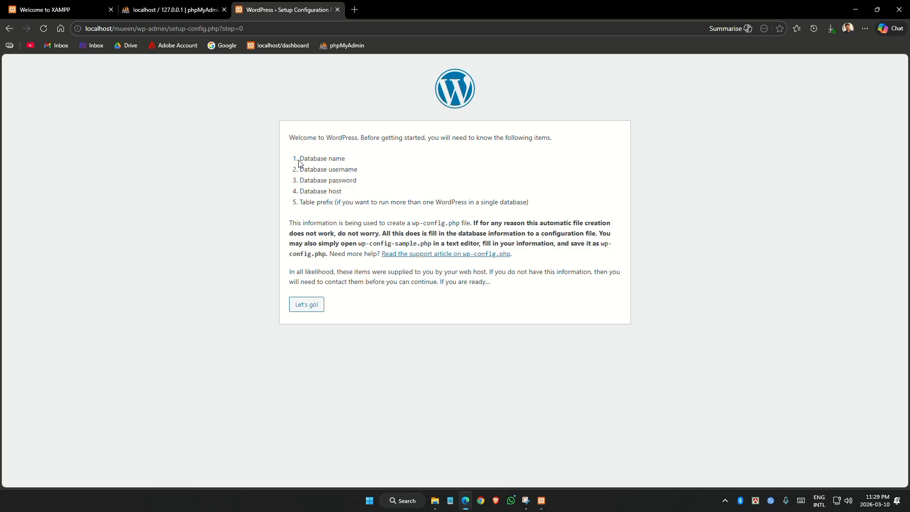
left_click_drag(300, 158, 346, 162)
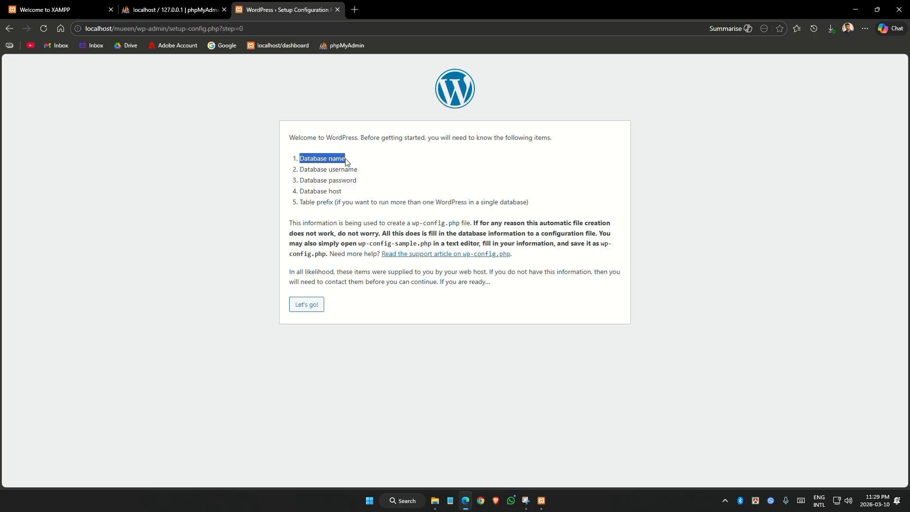
left_click(172, 10)
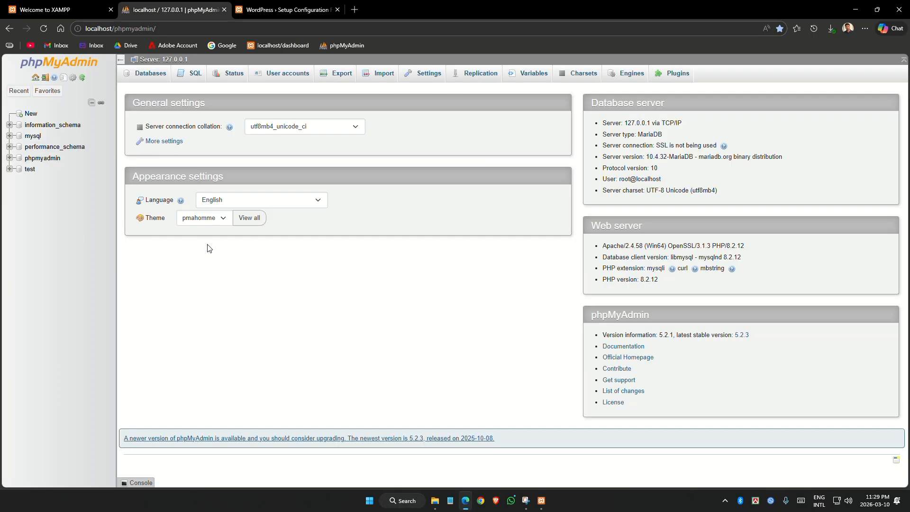
Create a new database named mueen_db1 in phpMyAdmin
left_click(31, 113)
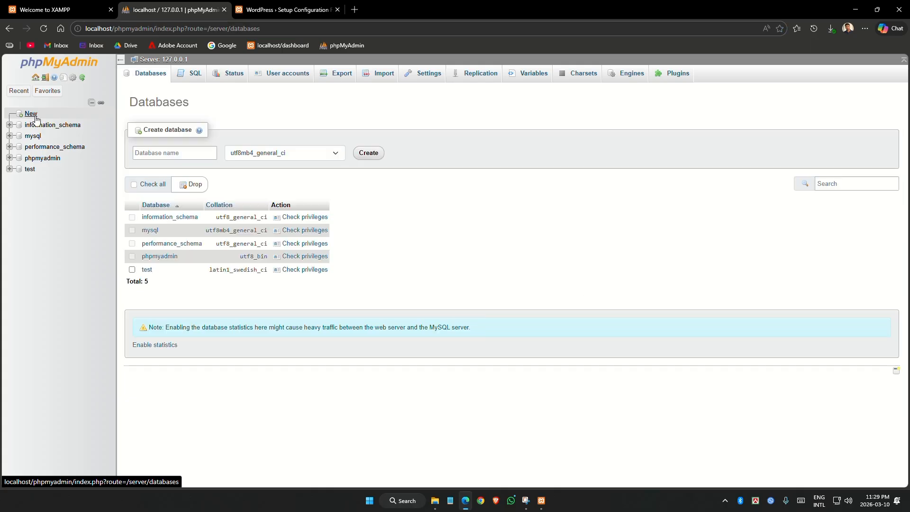
left_click(202, 152)
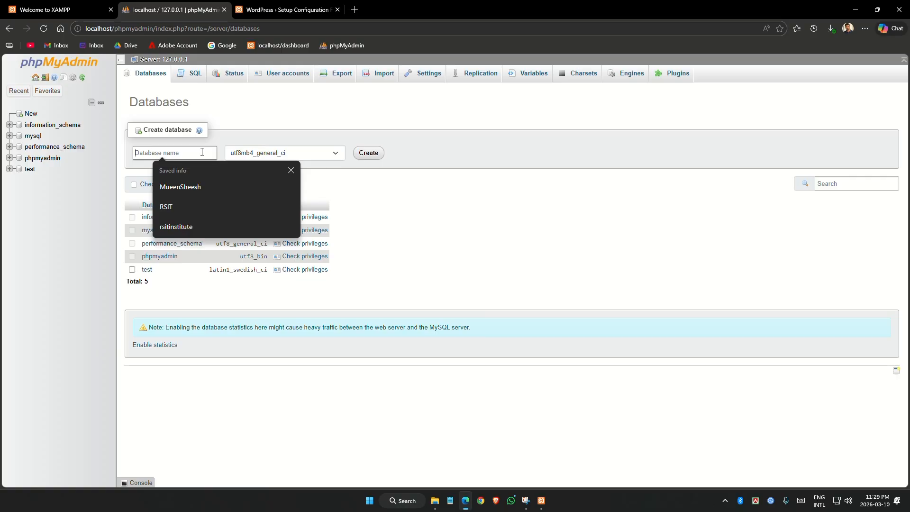
type("mueen")
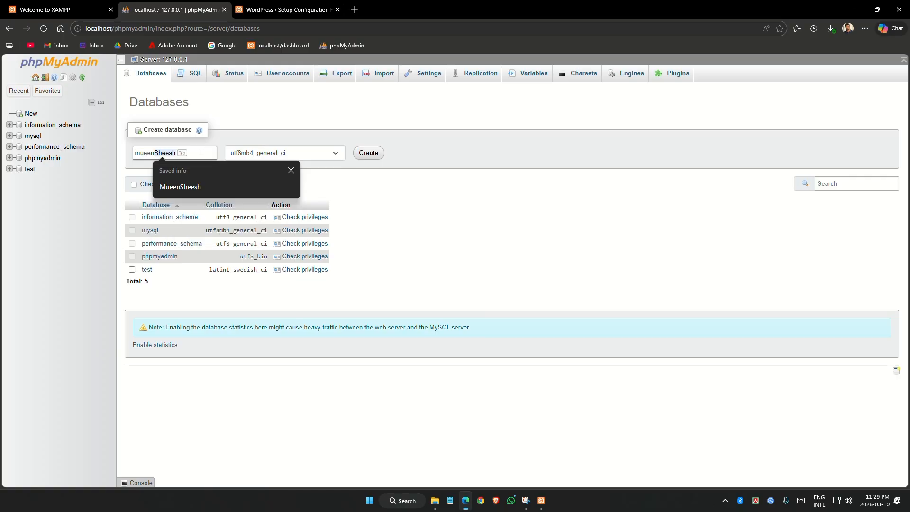
type("_db")
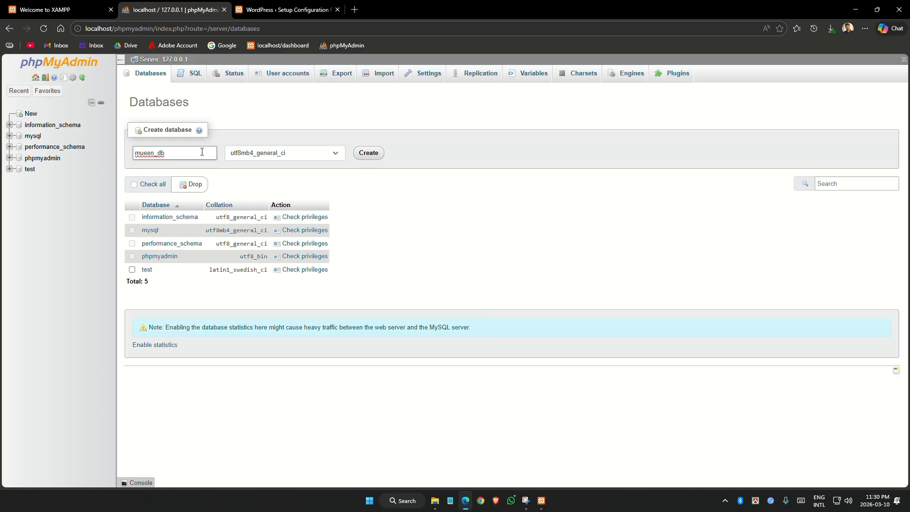
type("1")
left_click(368, 153)
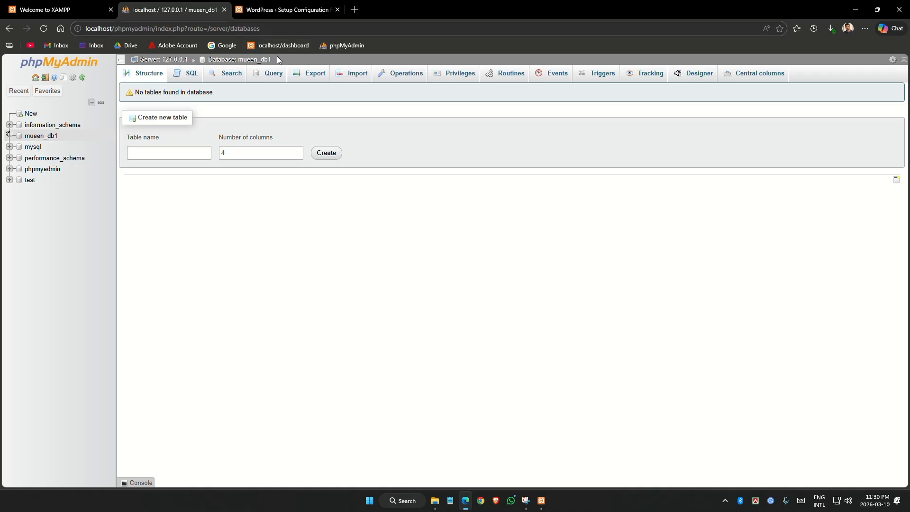
Copy the mueen_db1 name and return to the WordPress setup tab
left_click_drag(273, 59, 239, 59)
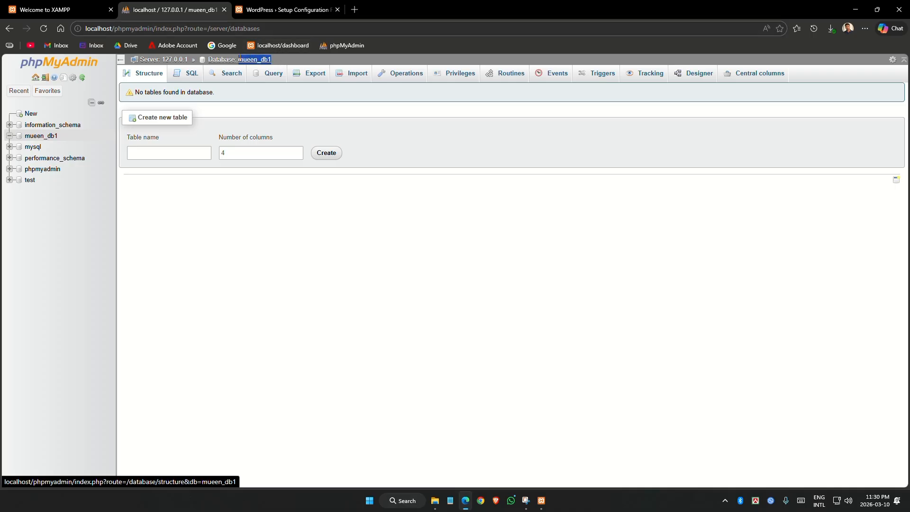
right_click(239, 59)
left_click(285, 166)
left_click(278, 4)
Submit database name mueen_db1, username root and an empty password to WordPress
left_click(310, 307)
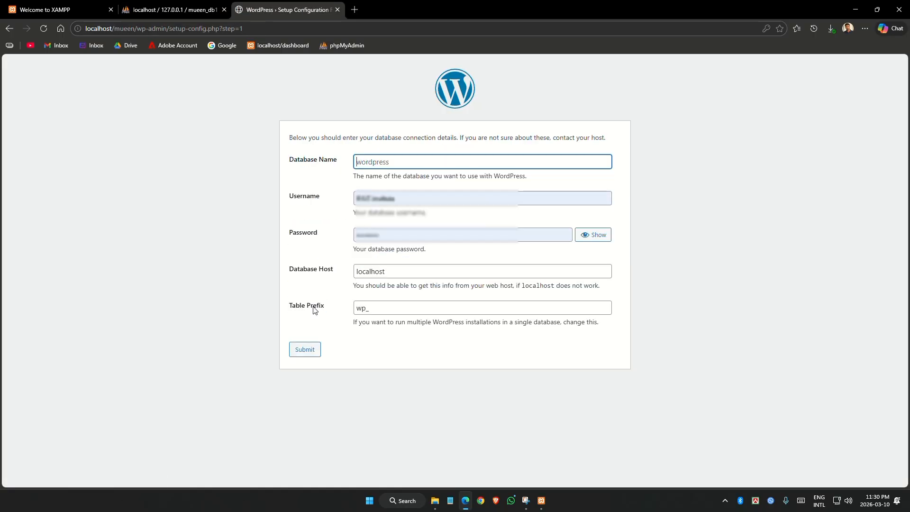
left_click(377, 161)
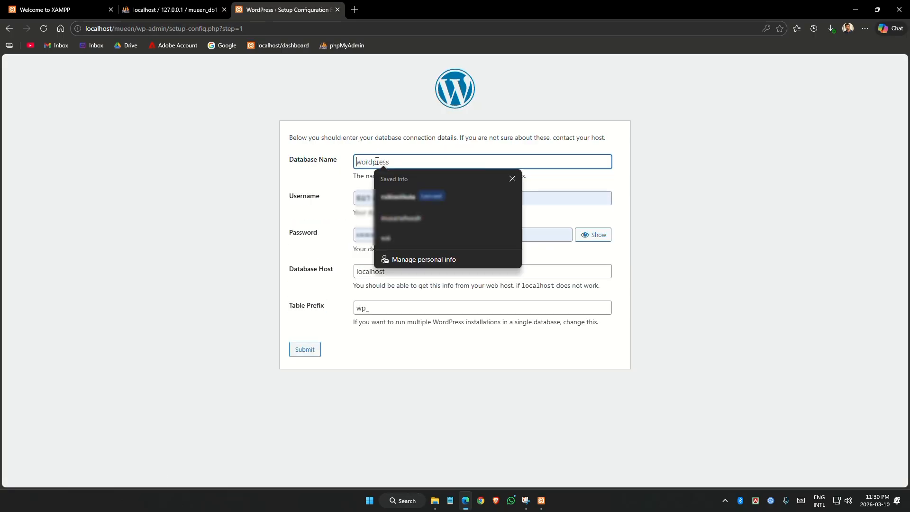
type("mueen_db1")
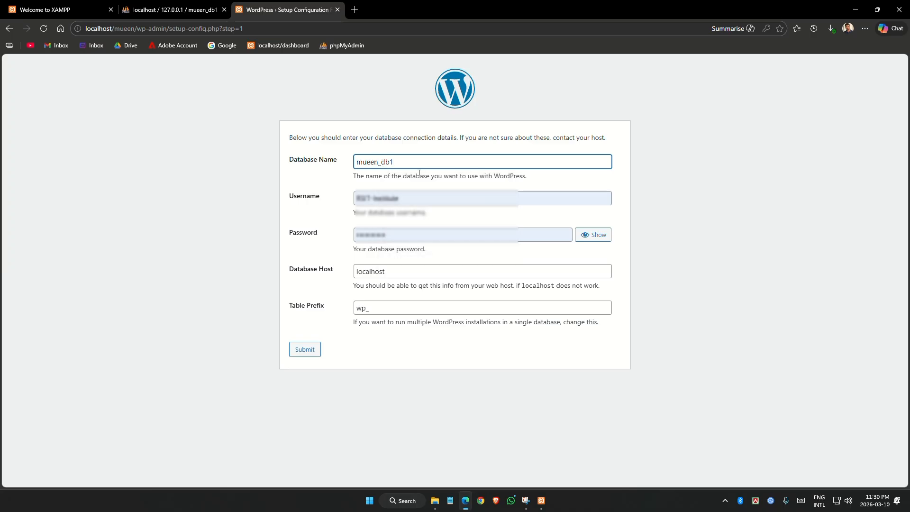
left_click_drag(419, 197, 317, 200)
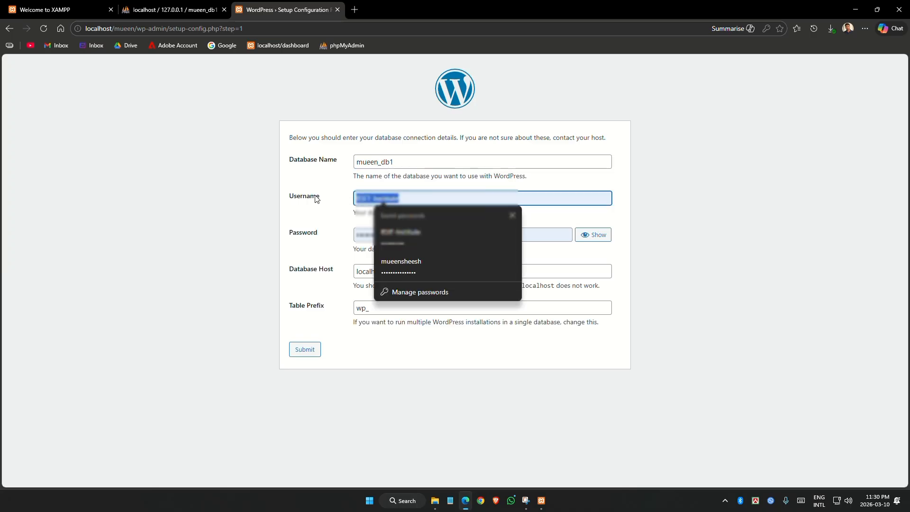
type("root")
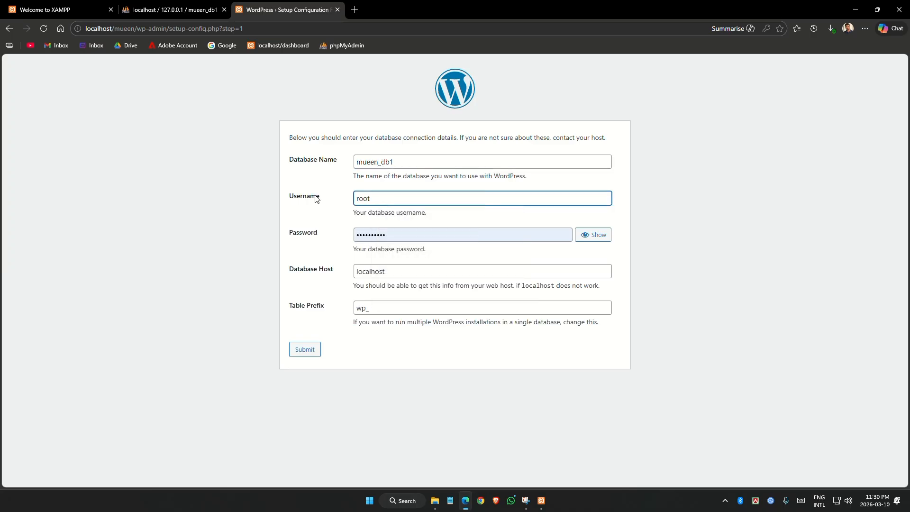
left_click(403, 236)
left_click_drag(403, 236, 309, 233)
key("BackSpace")
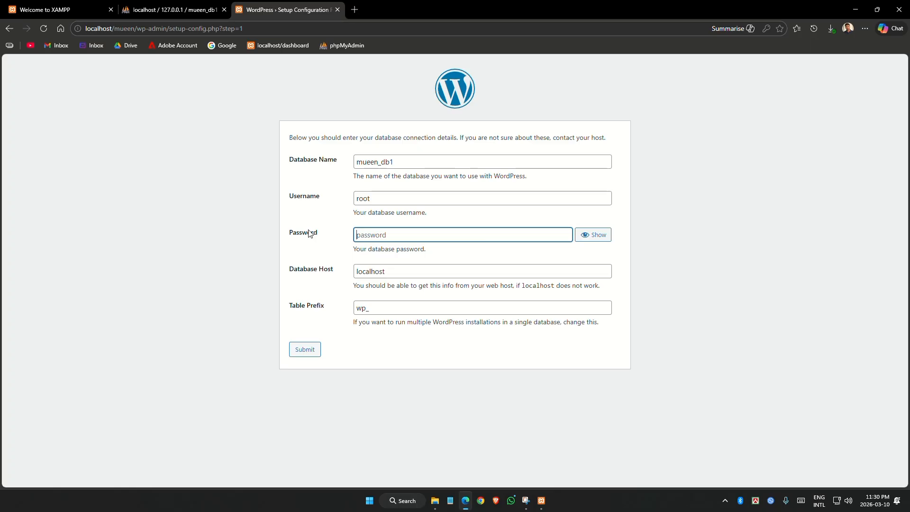
left_click(156, 7)
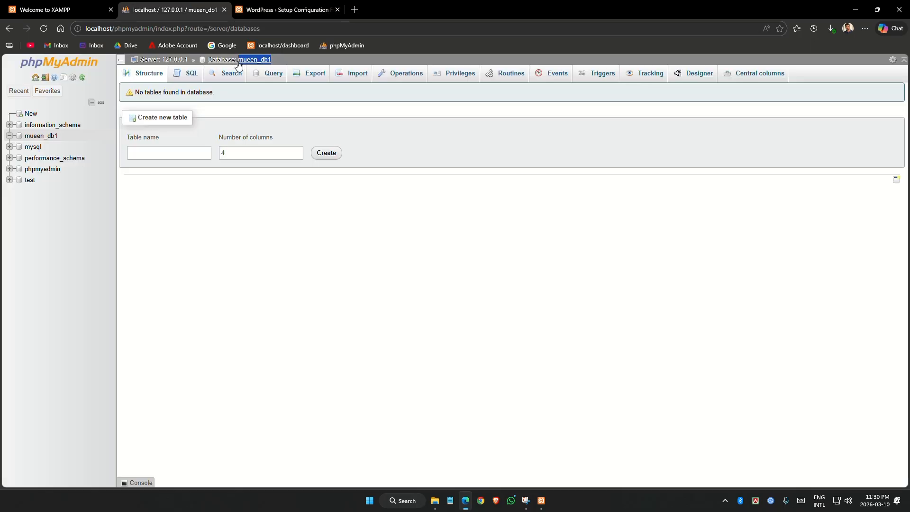
left_click(287, 8)
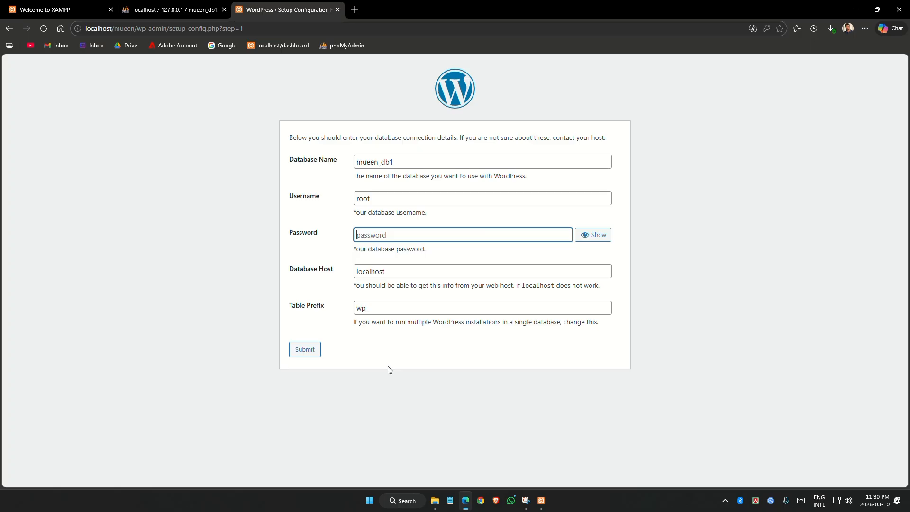
left_click(309, 351)
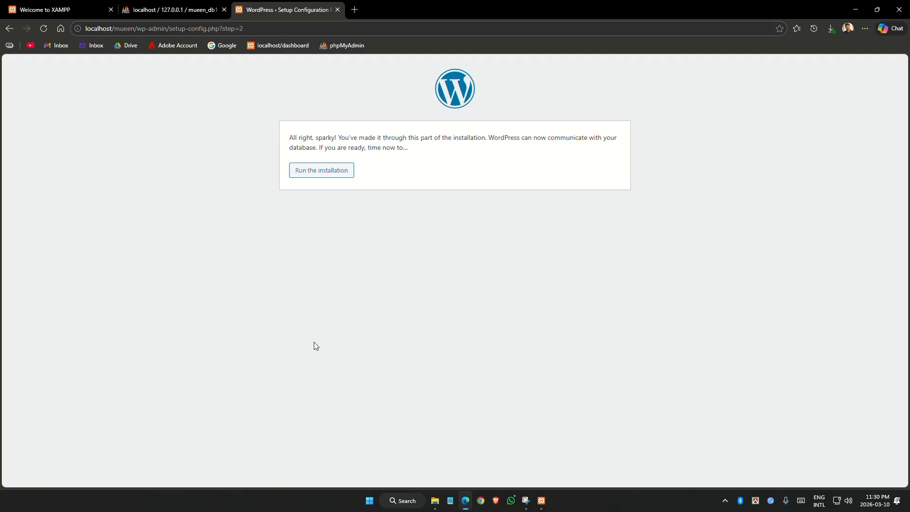
Enter site title Mueen and the admin username, then select the generated password
left_click(336, 171)
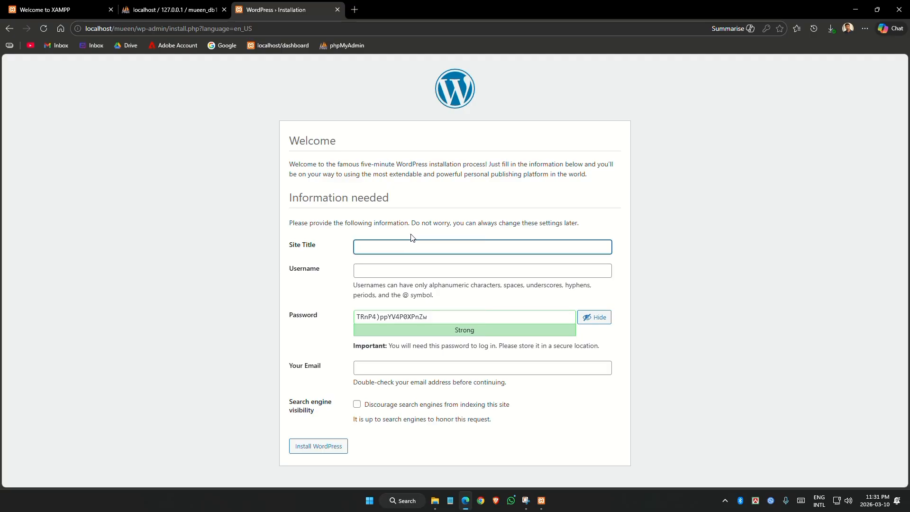
type("Mueensheesh")
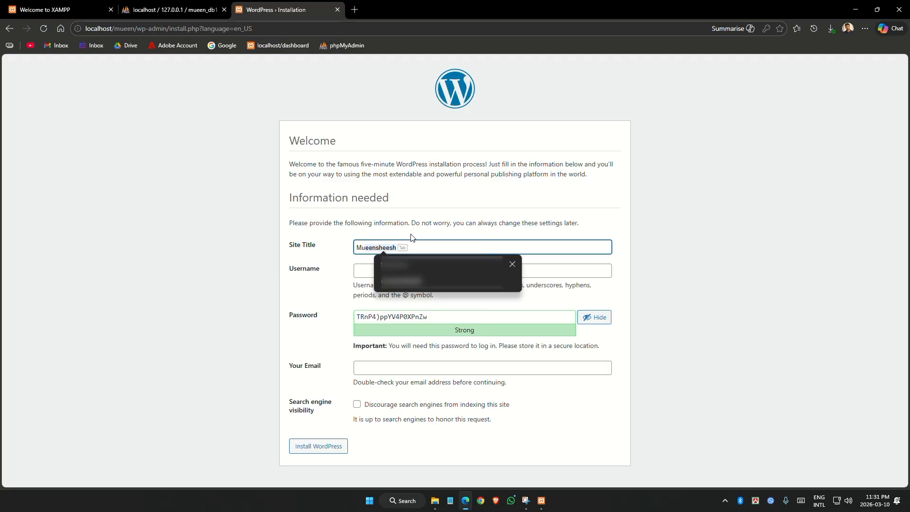
type("en")
left_click(410, 269)
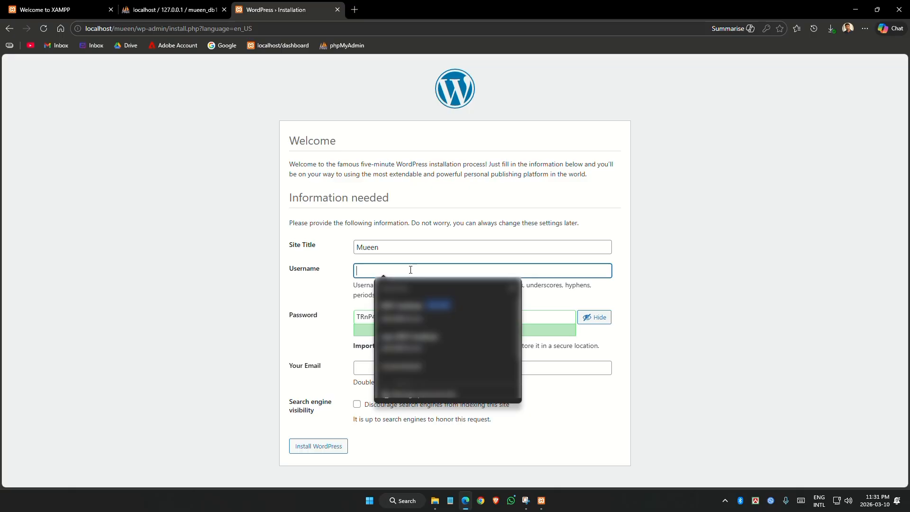
type("ad")
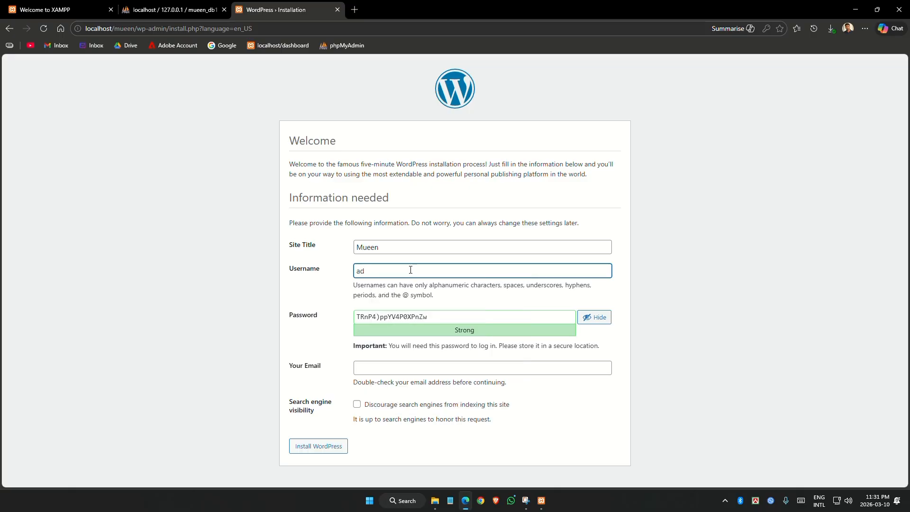
type("min-mueen")
key("BackSpace")
type("M")
left_click(485, 320)
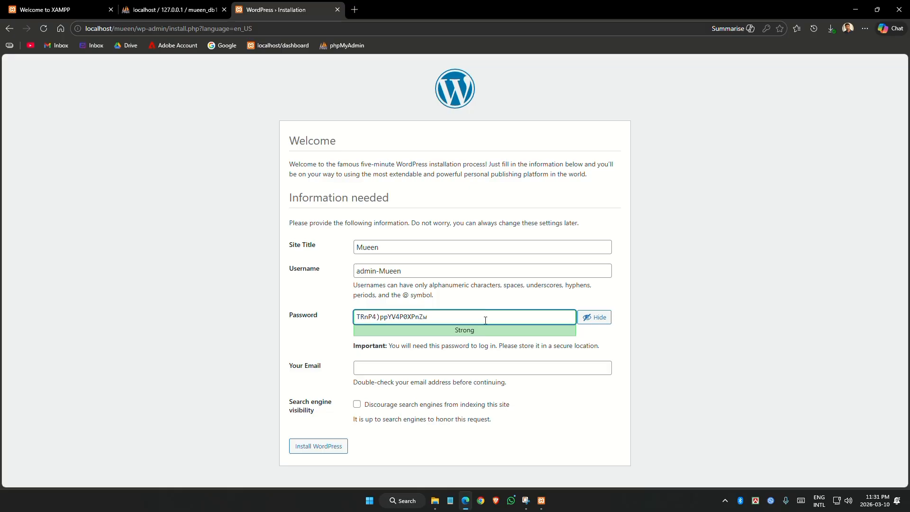
left_click_drag(477, 320, 329, 323)
key("super+c")
left_click(435, 316)
left_click_drag(435, 316, 342, 316)
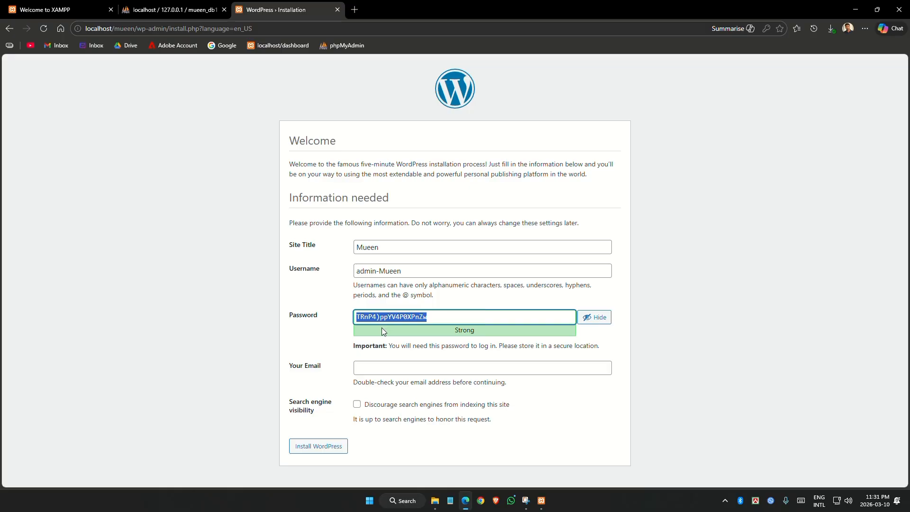
key("super+v")
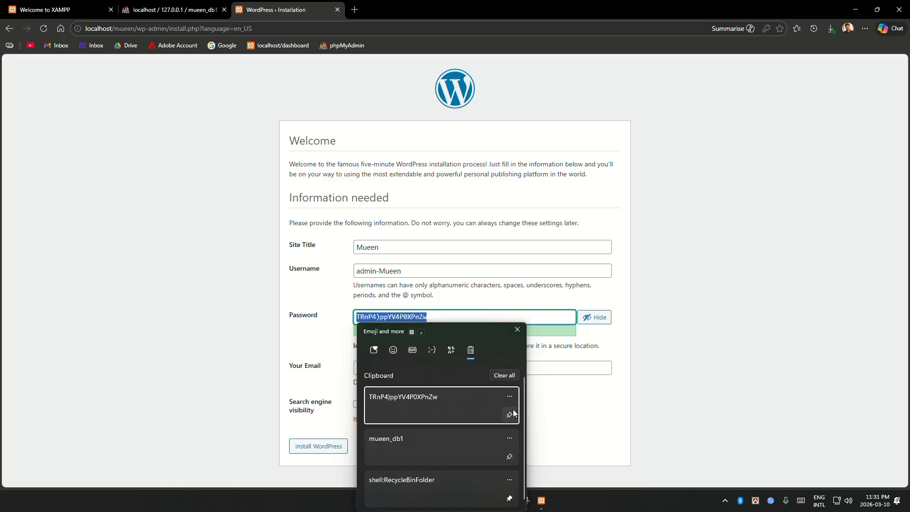
key("Escape")
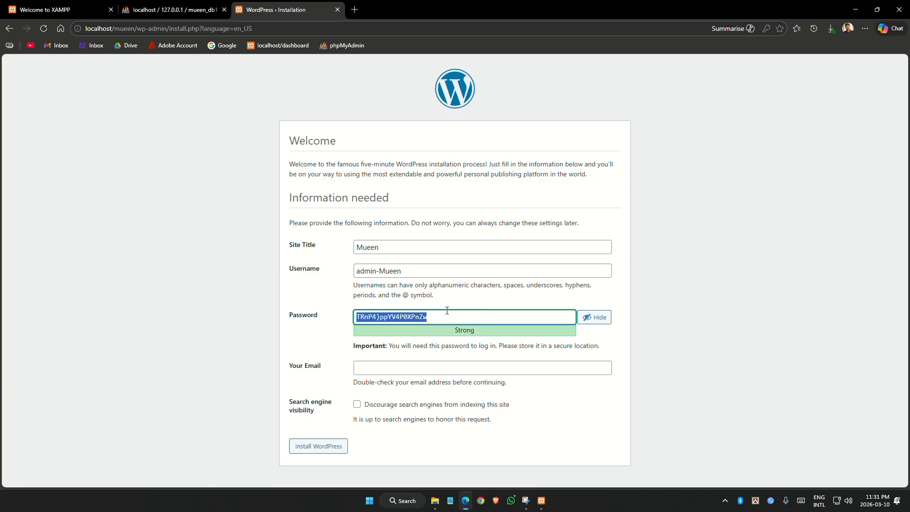
type("Mueen")
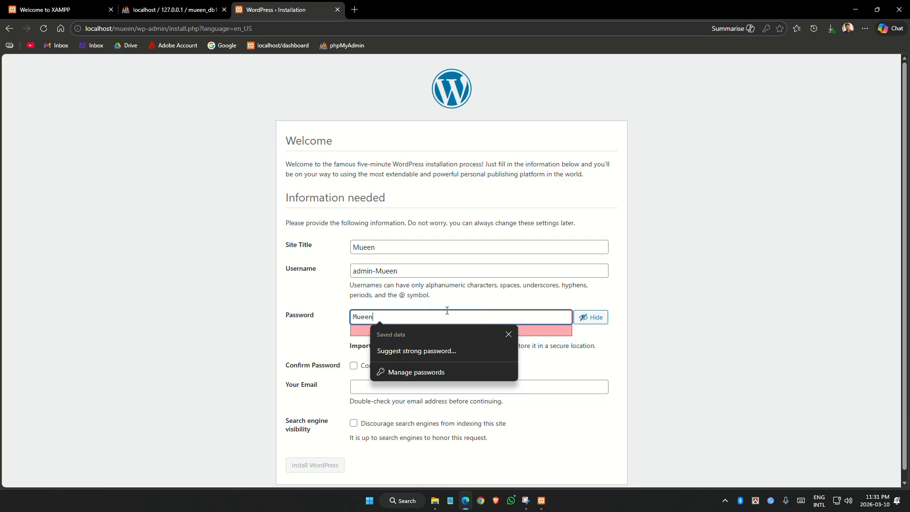
type("1234")
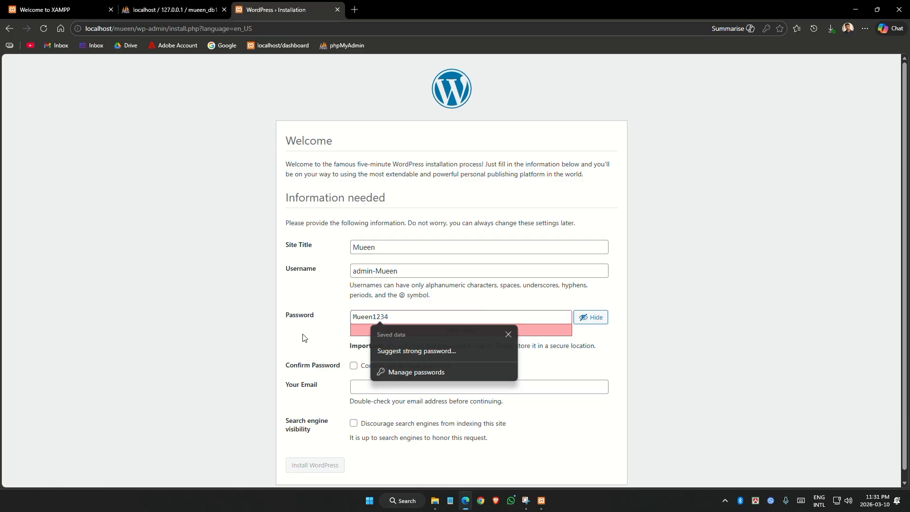
left_click_drag(286, 355, 345, 364)
left_click(335, 369)
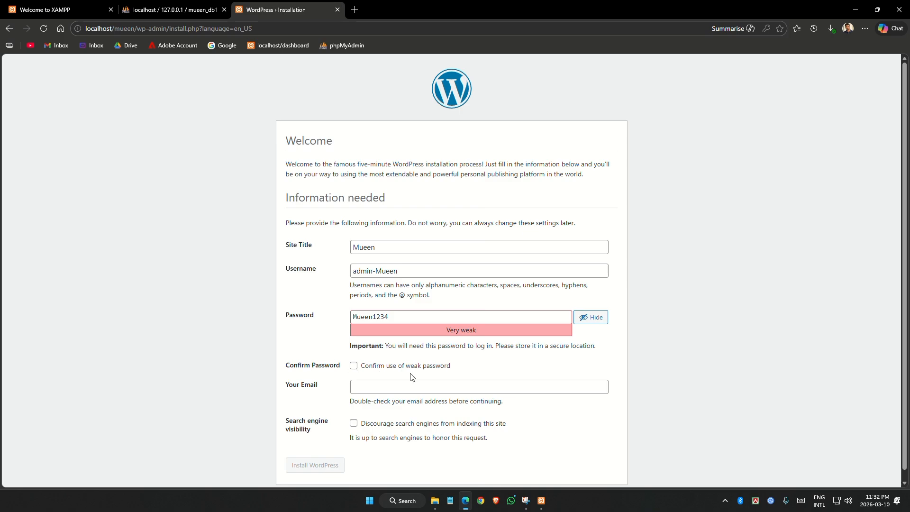
left_click(352, 369)
left_click(354, 367)
left_click_drag(396, 313, 330, 308)
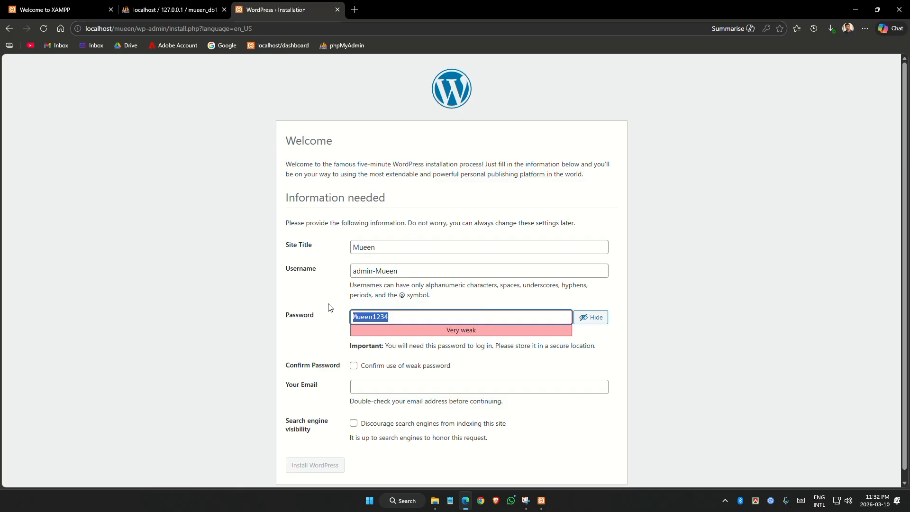
key("super+v")
left_click(434, 399)
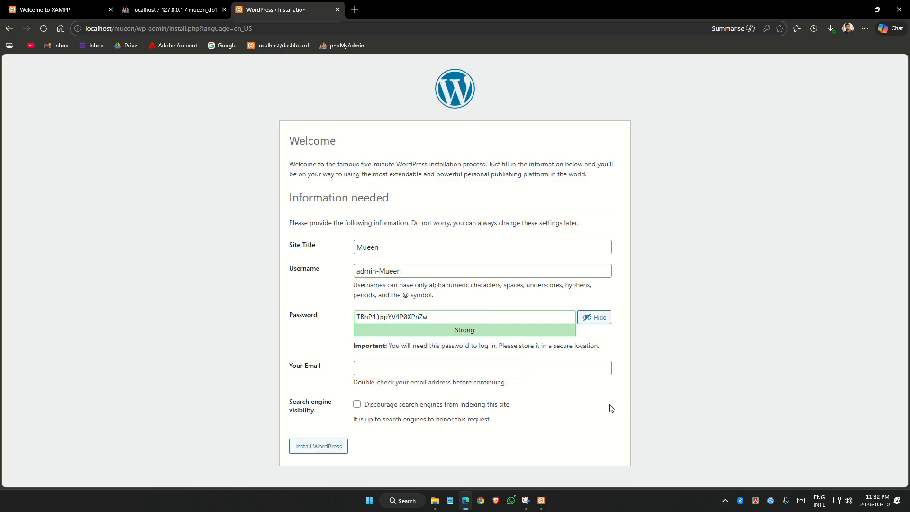
left_click_drag(433, 317, 339, 346)
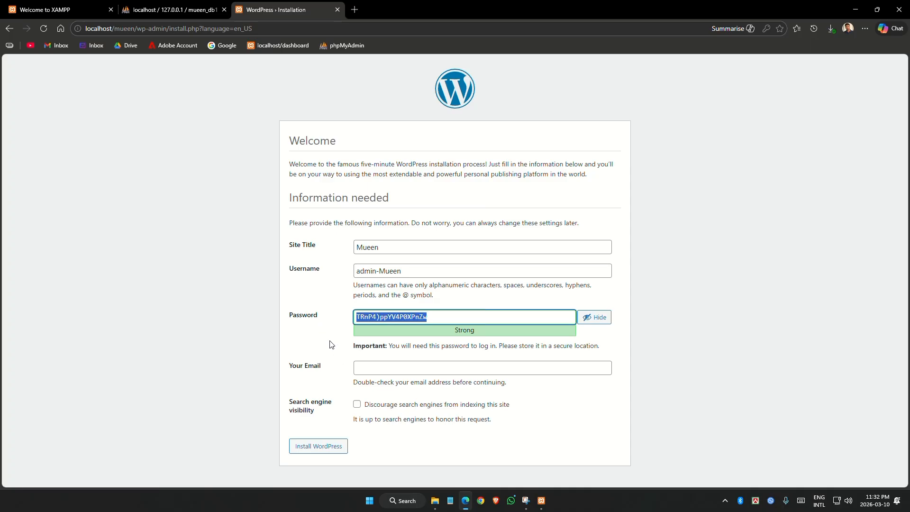
Enter the administrator's e-mail address and run the WordPress installation
left_click(381, 366)
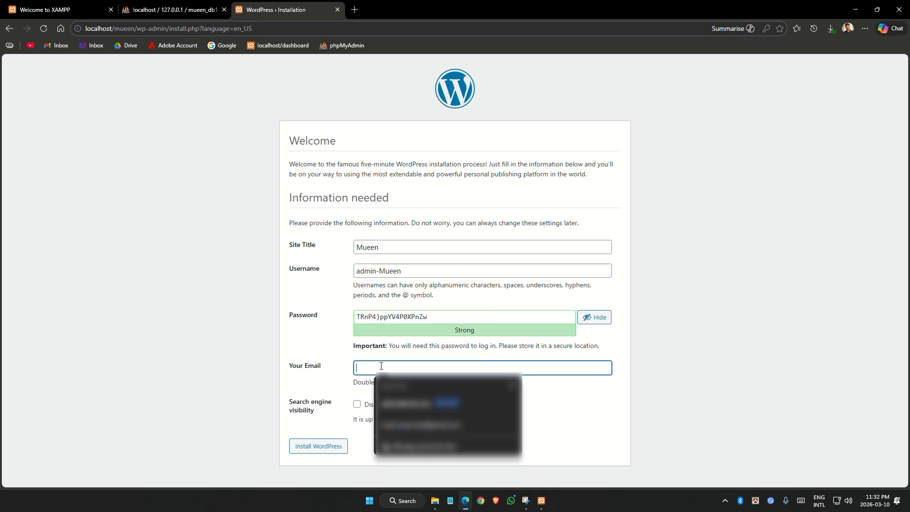
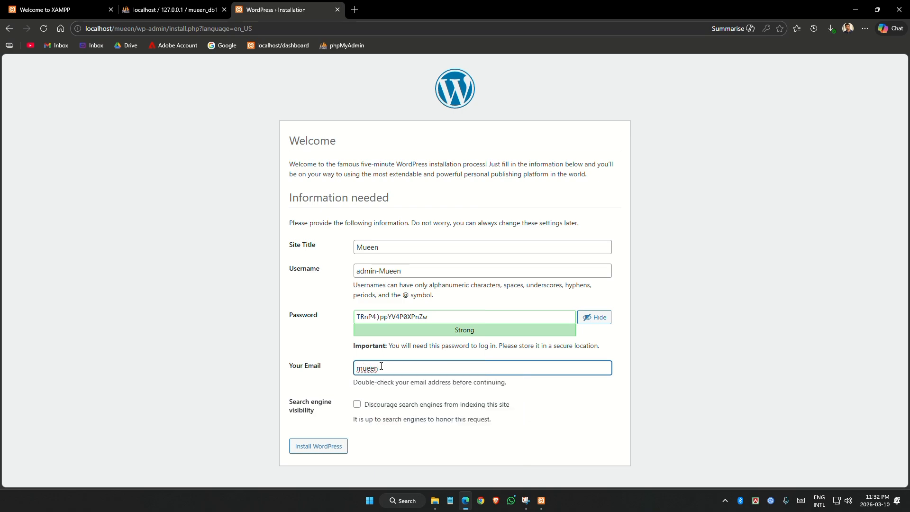
left_click(378, 372)
left_click(357, 407)
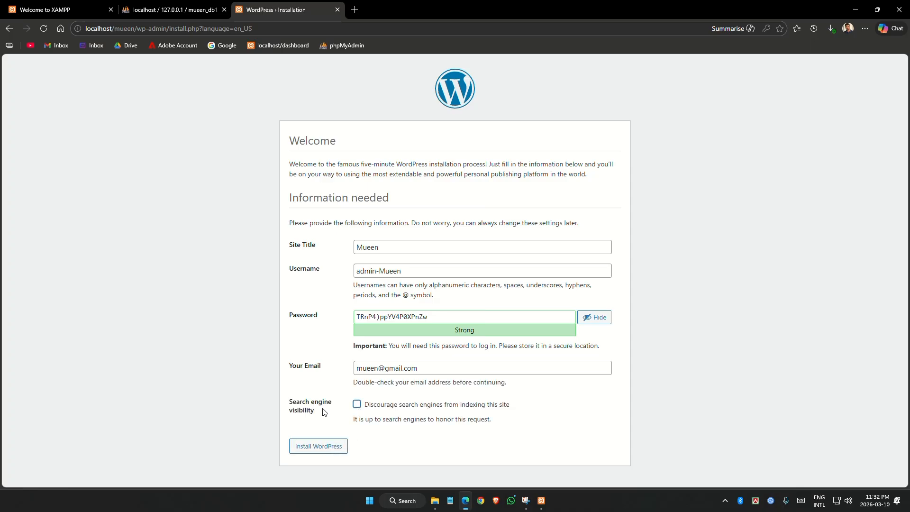
left_click(318, 446)
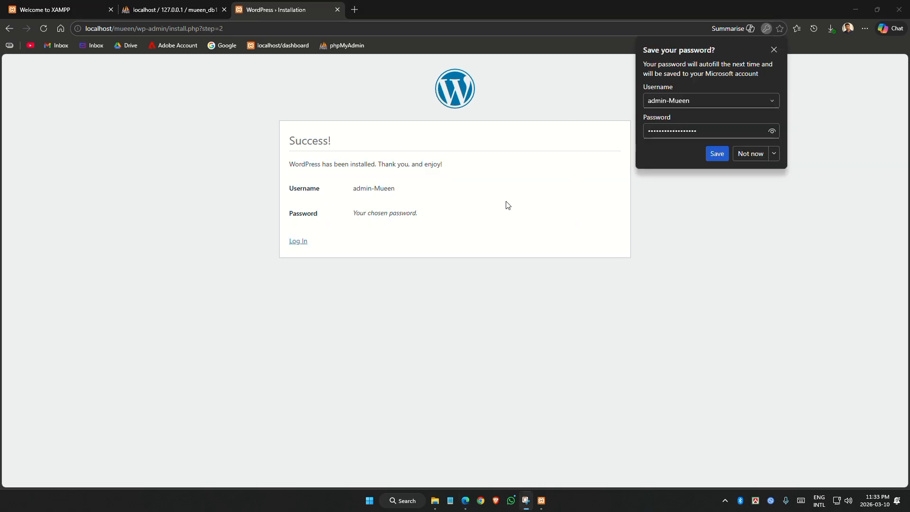
Dismiss the save-password prompt and log in with Remember Me ticked
left_click(715, 154)
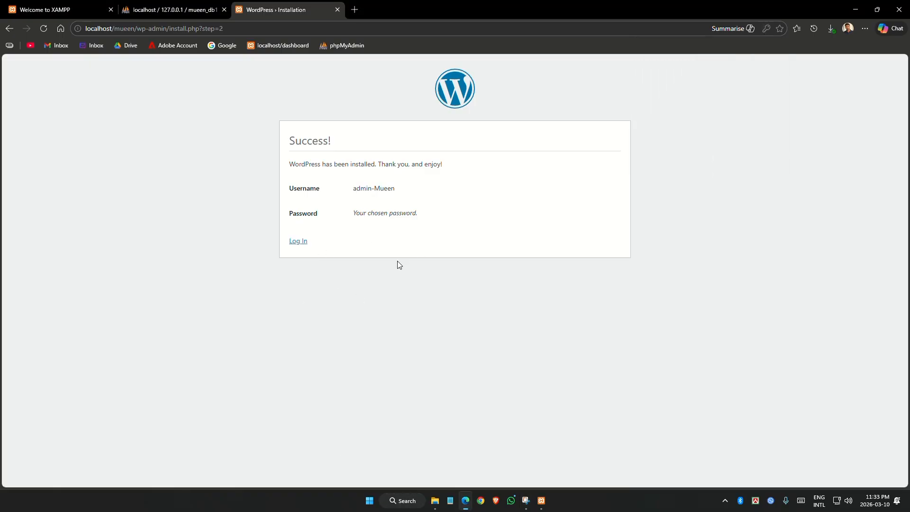
left_click(298, 241)
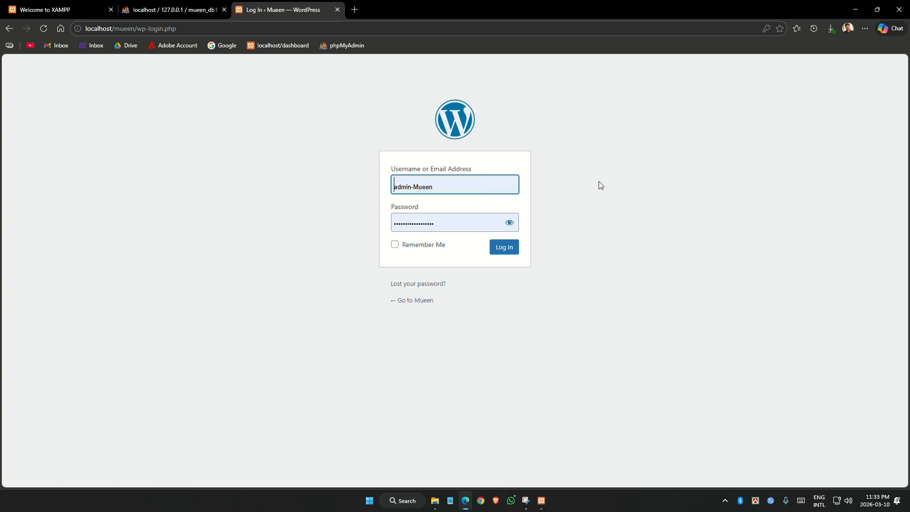
left_click(395, 245)
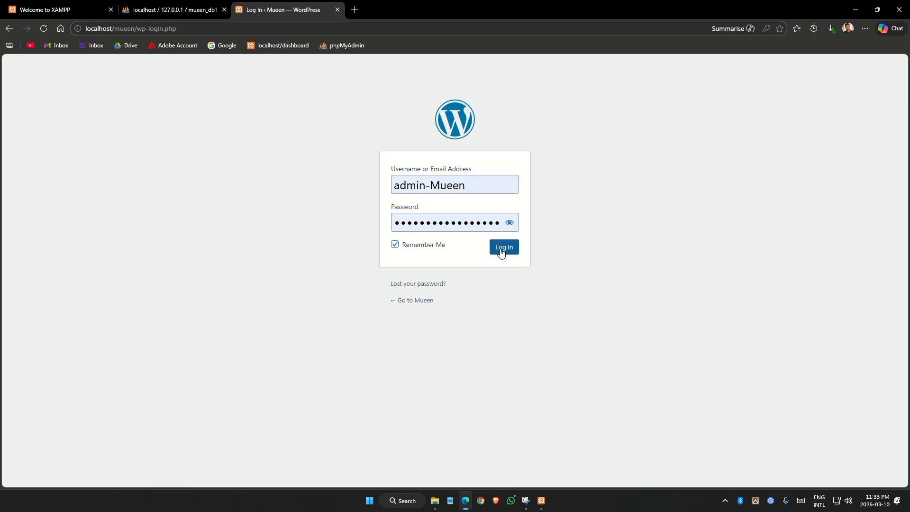
left_click(502, 251)
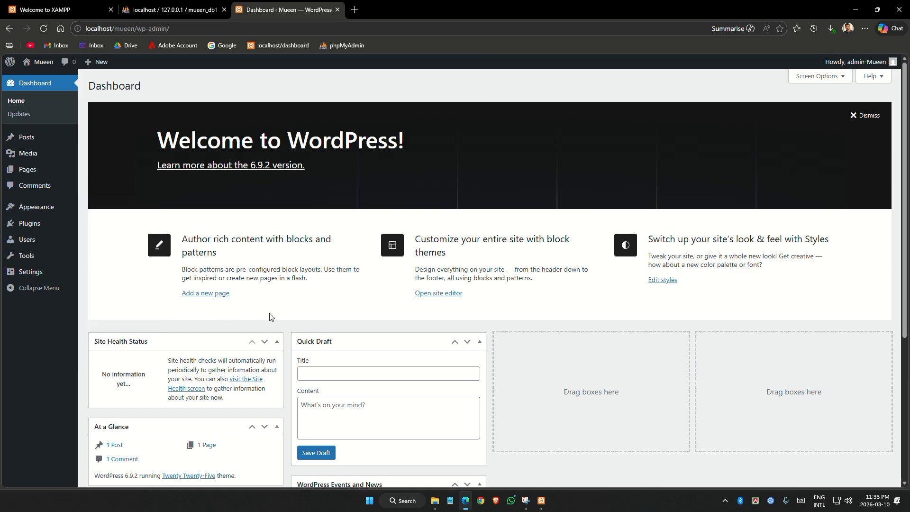
Open the Mueen front page via Visit Site, view the Hello world! post, then return to the Dashboard
mouse_move(42, 66)
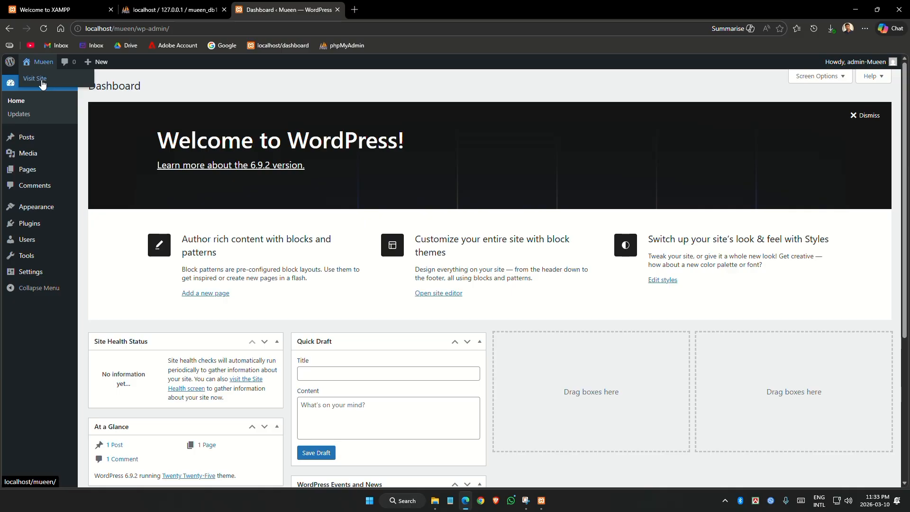
left_click(41, 81)
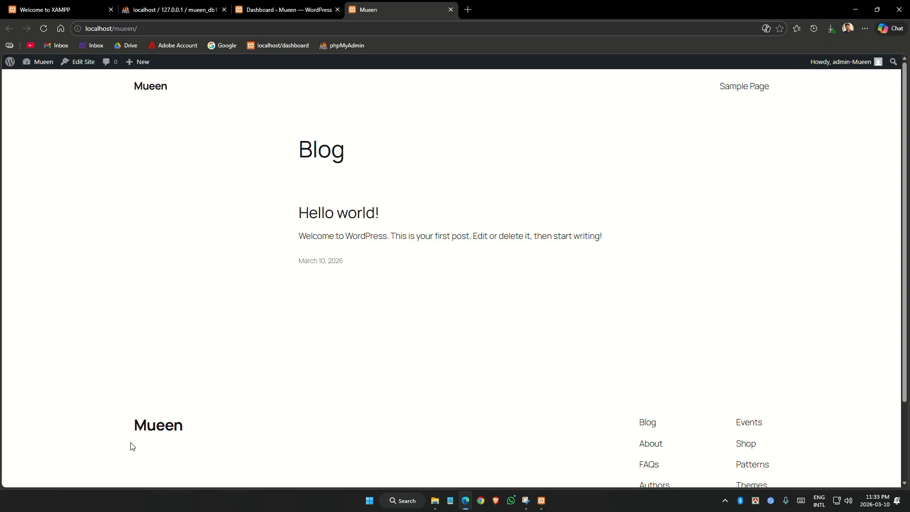
scroll(729, 306, "down", 3)
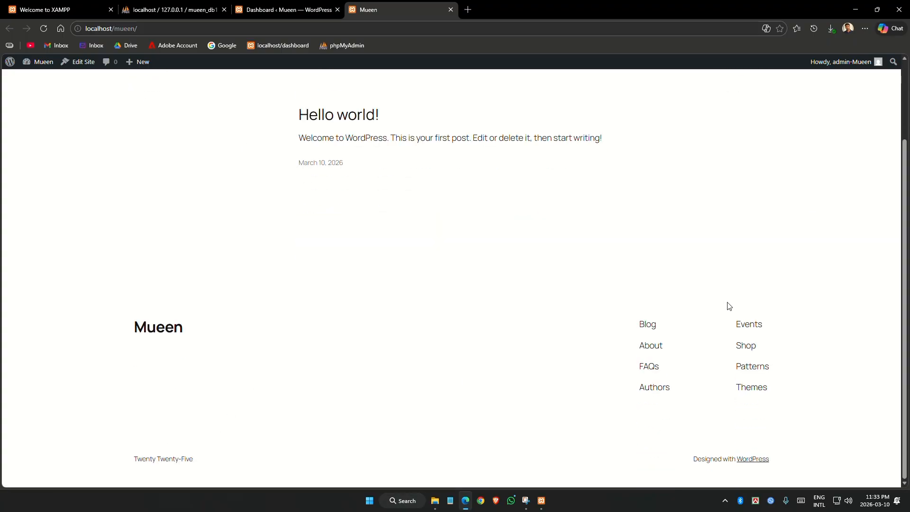
scroll(526, 298, "up", 3)
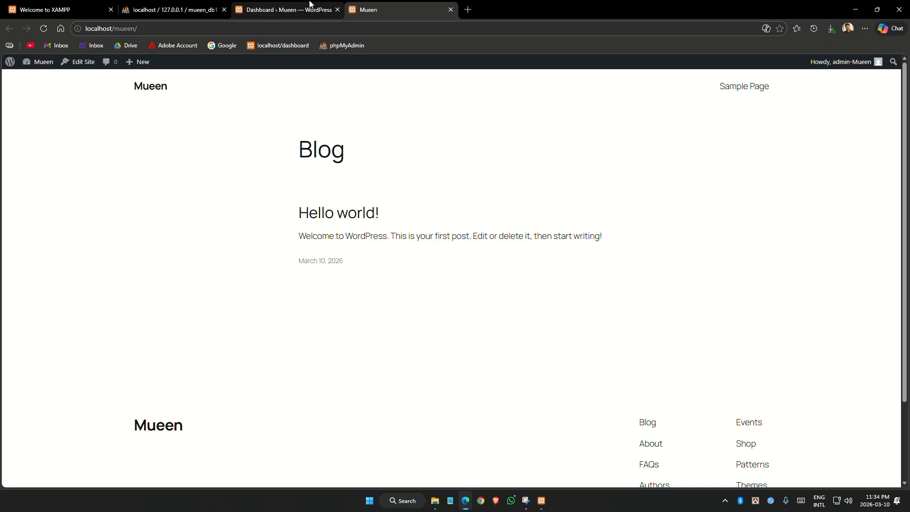
left_click(290, 8)
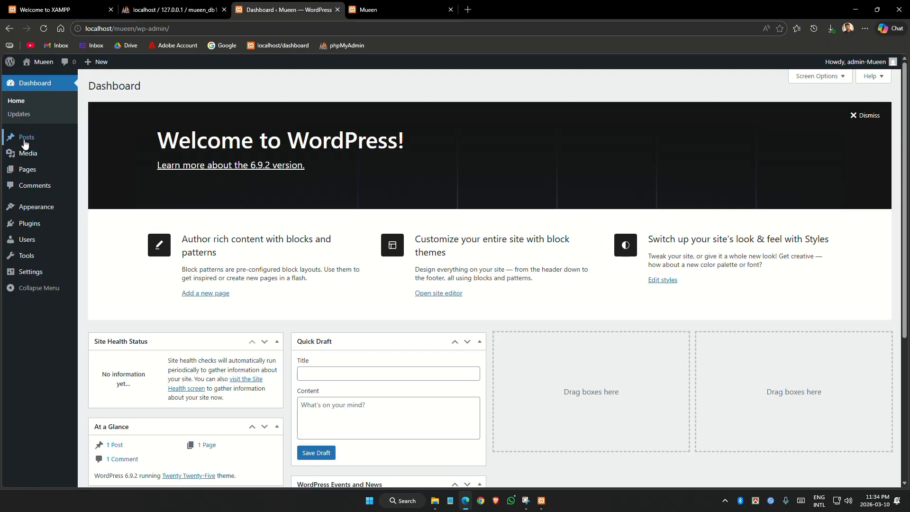
mouse_move(30, 138)
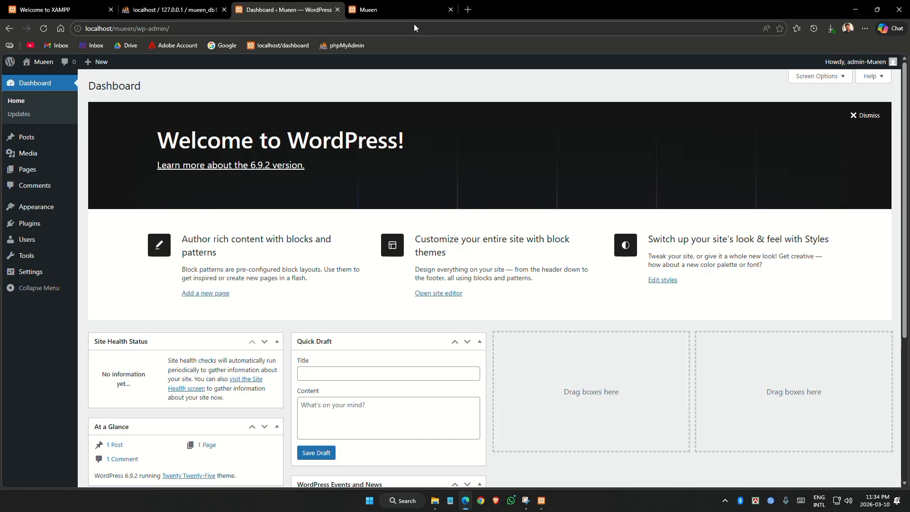